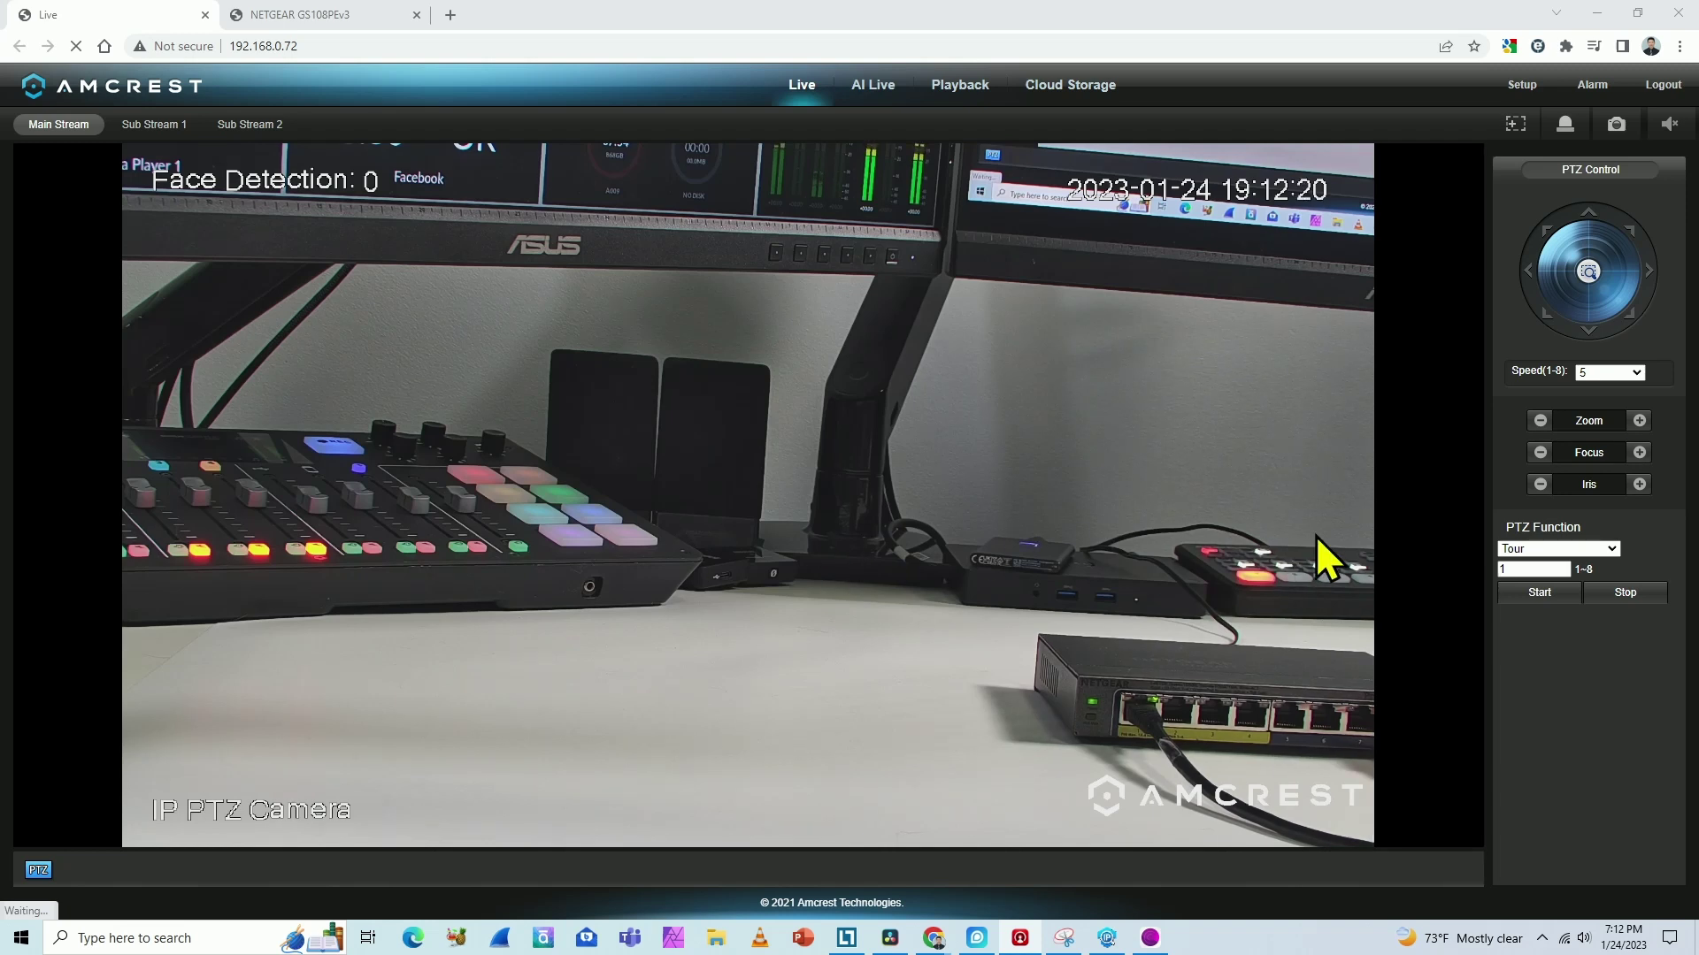
Pan the PTZ camera left and right, then zoom in and back out to frame the RODE mixer.
left_click(1529, 274)
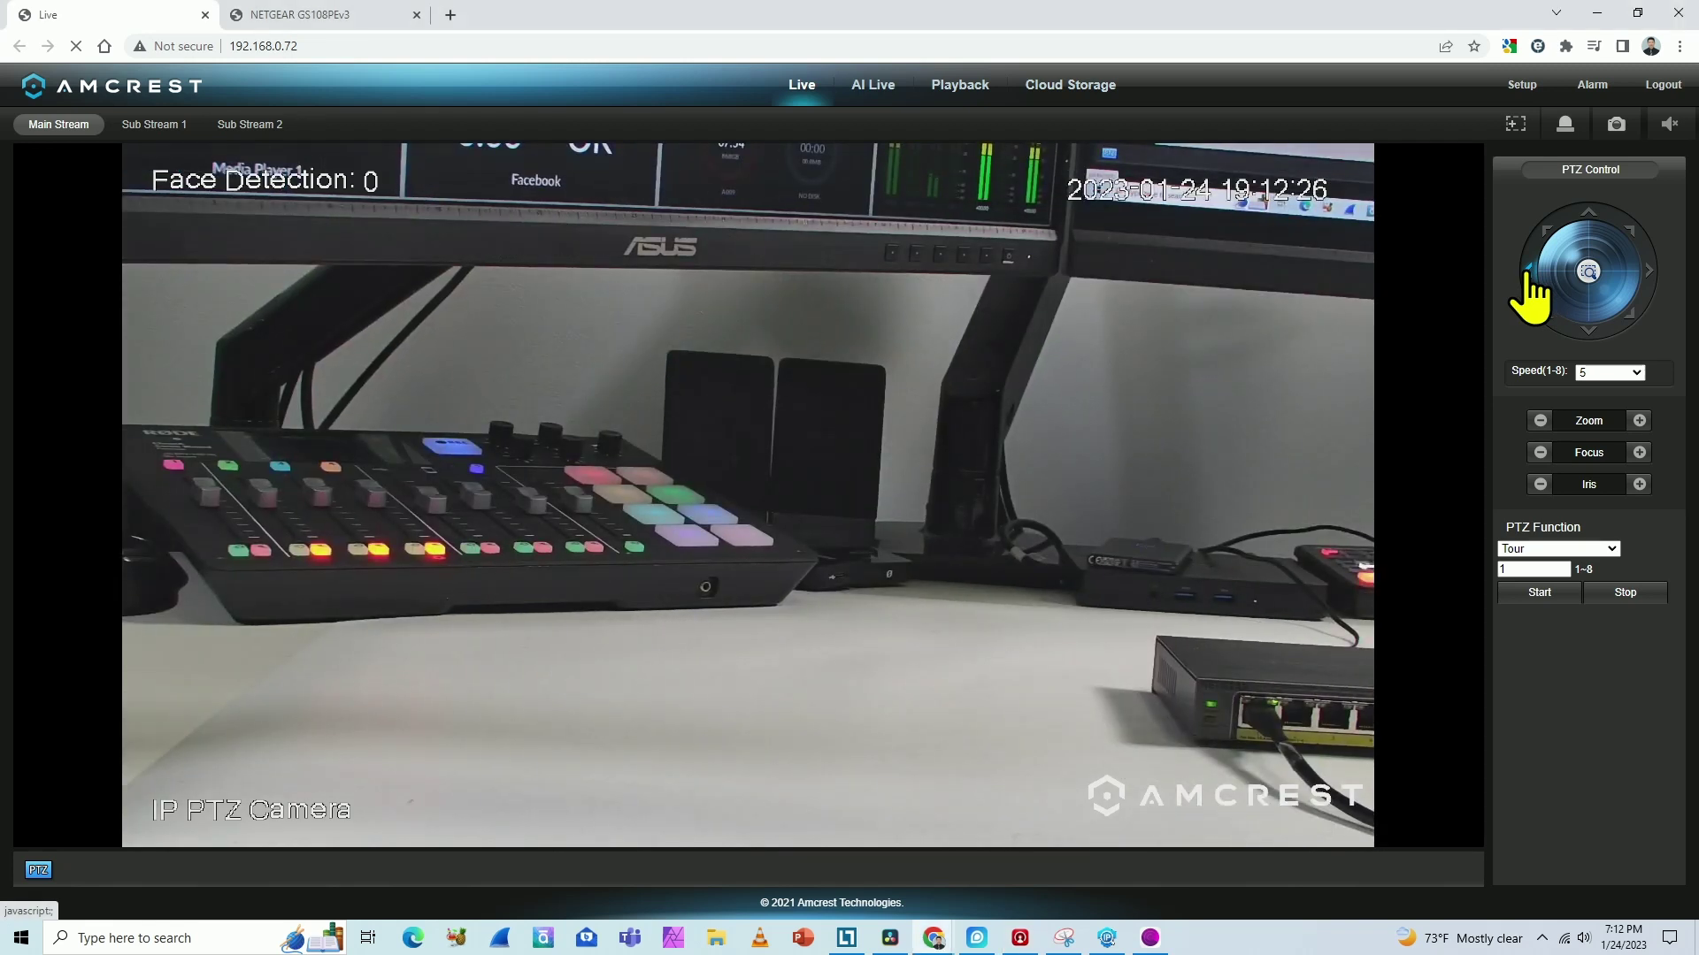
left_click(1528, 274)
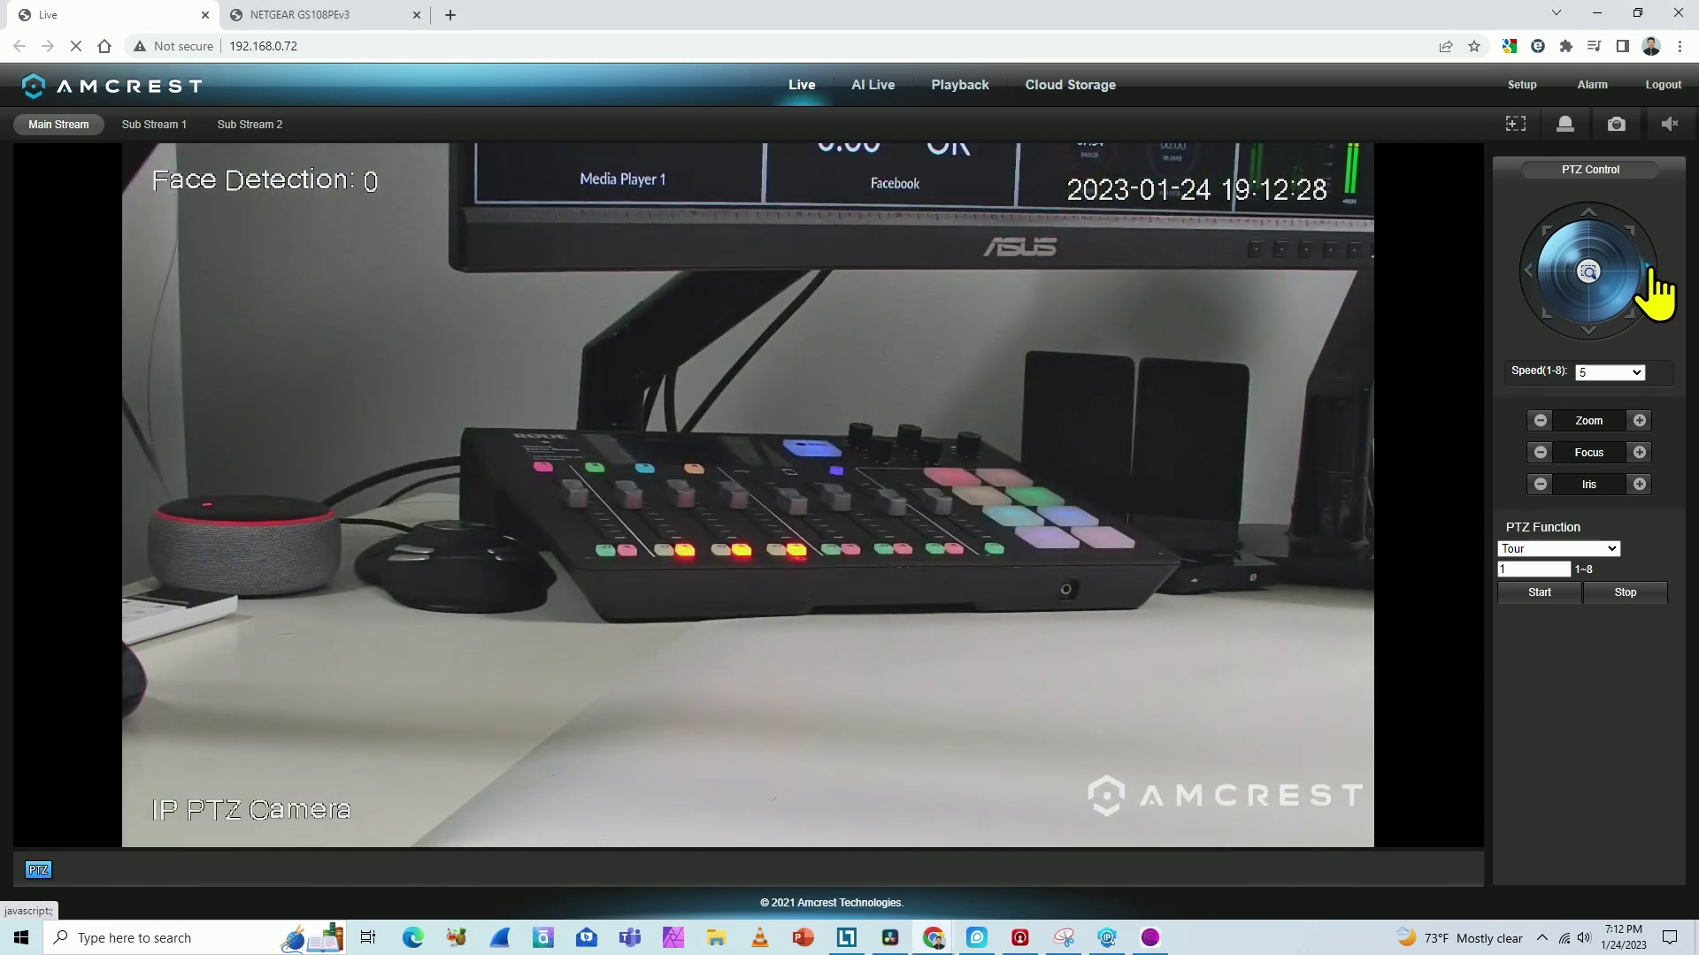
left_click(1650, 272)
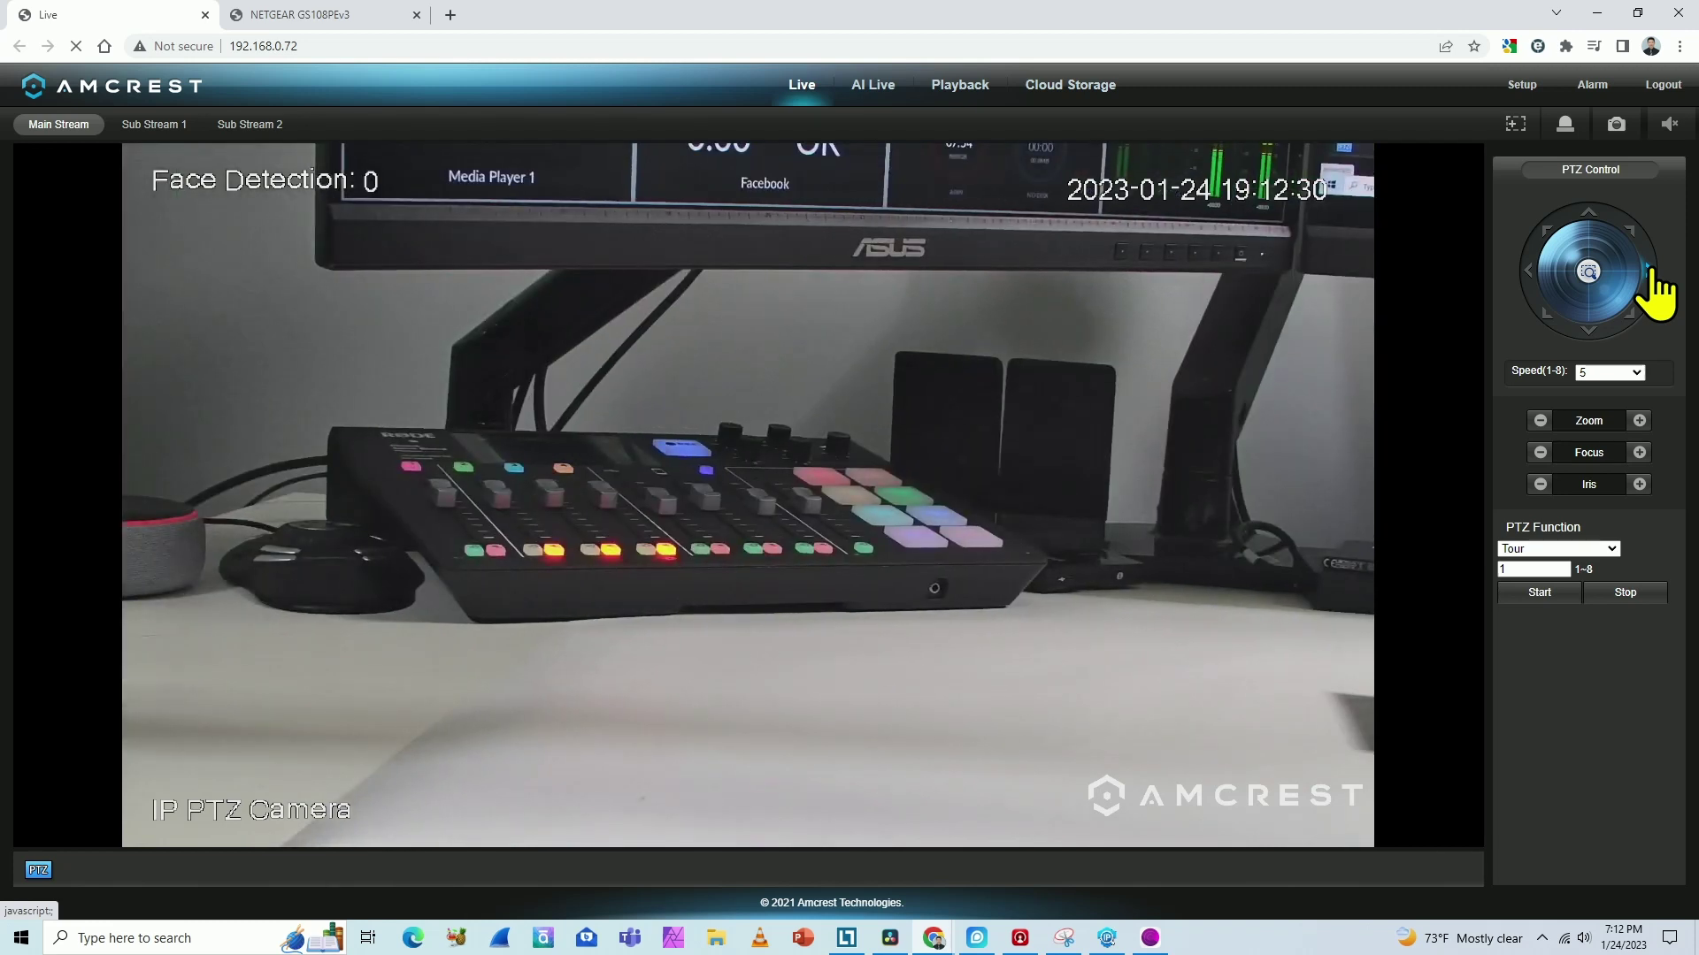
left_click(1622, 247)
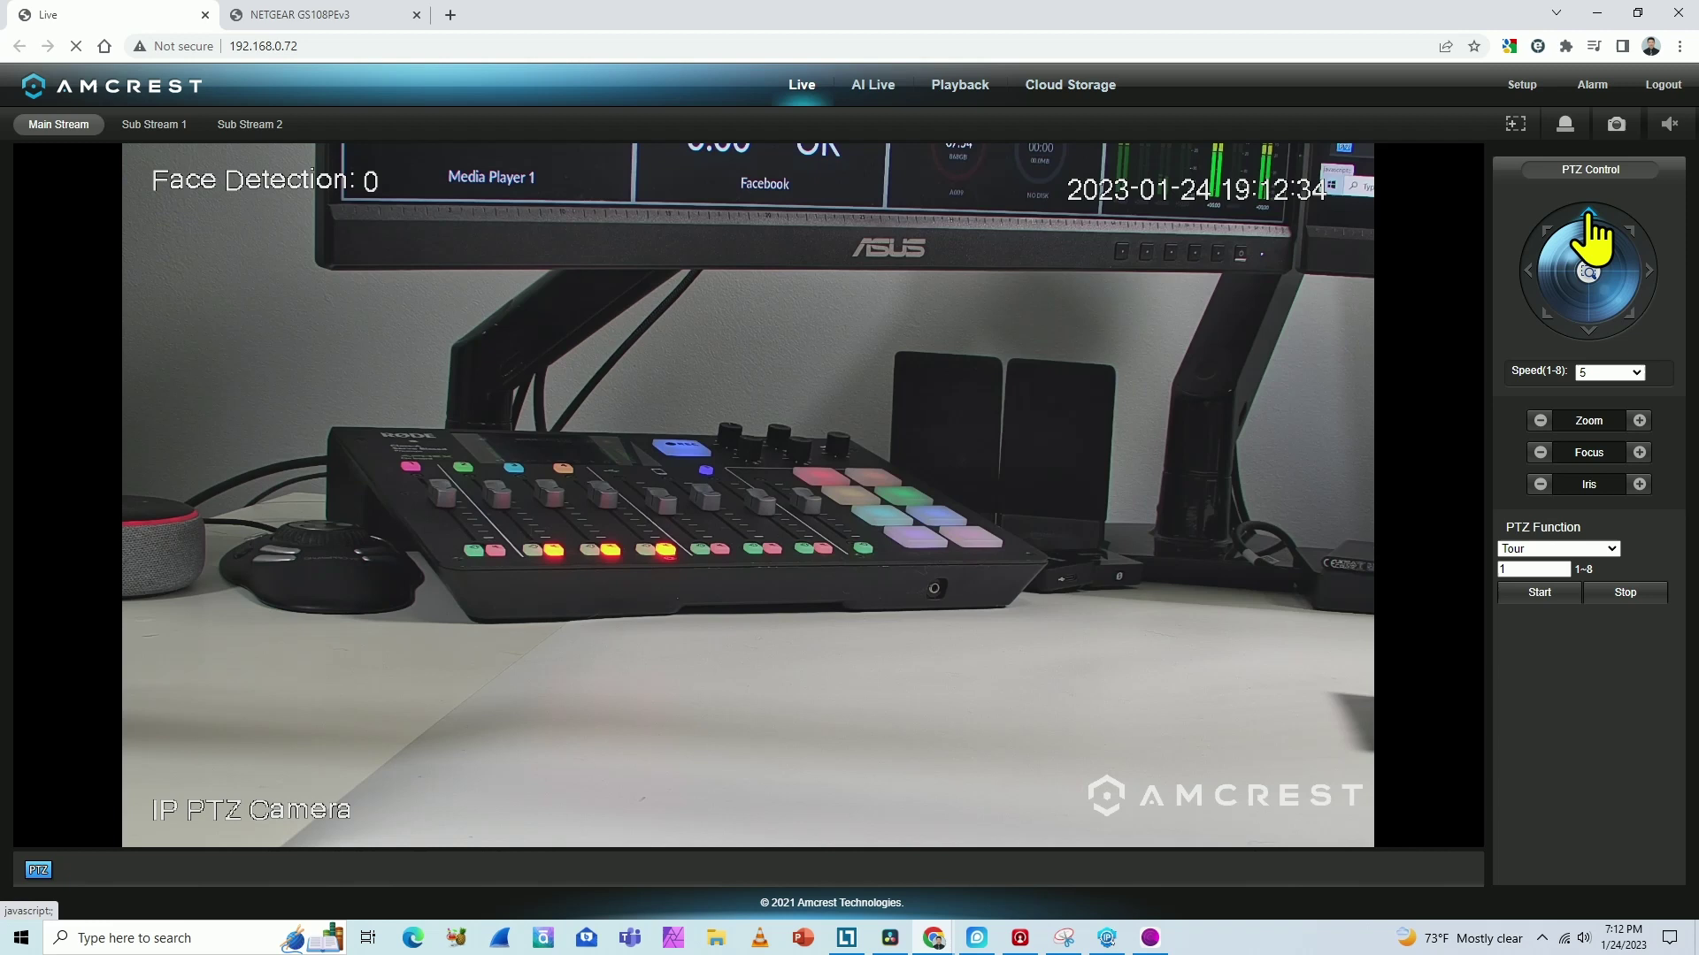
left_click(1639, 421)
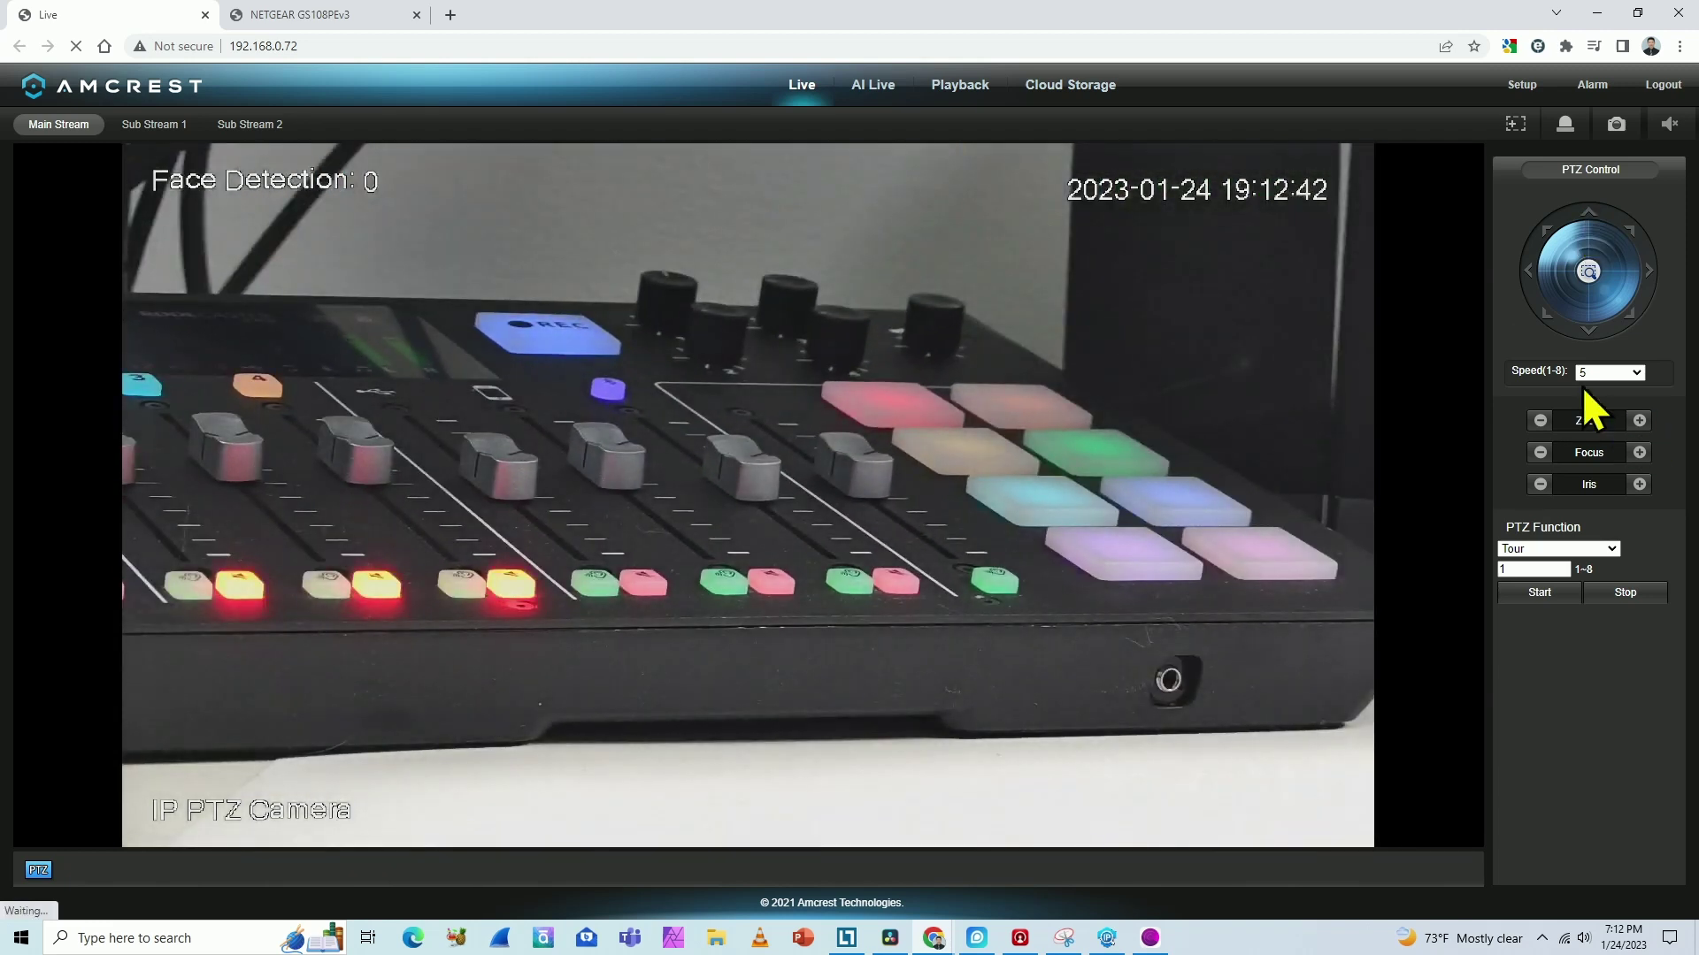
left_click(1540, 421)
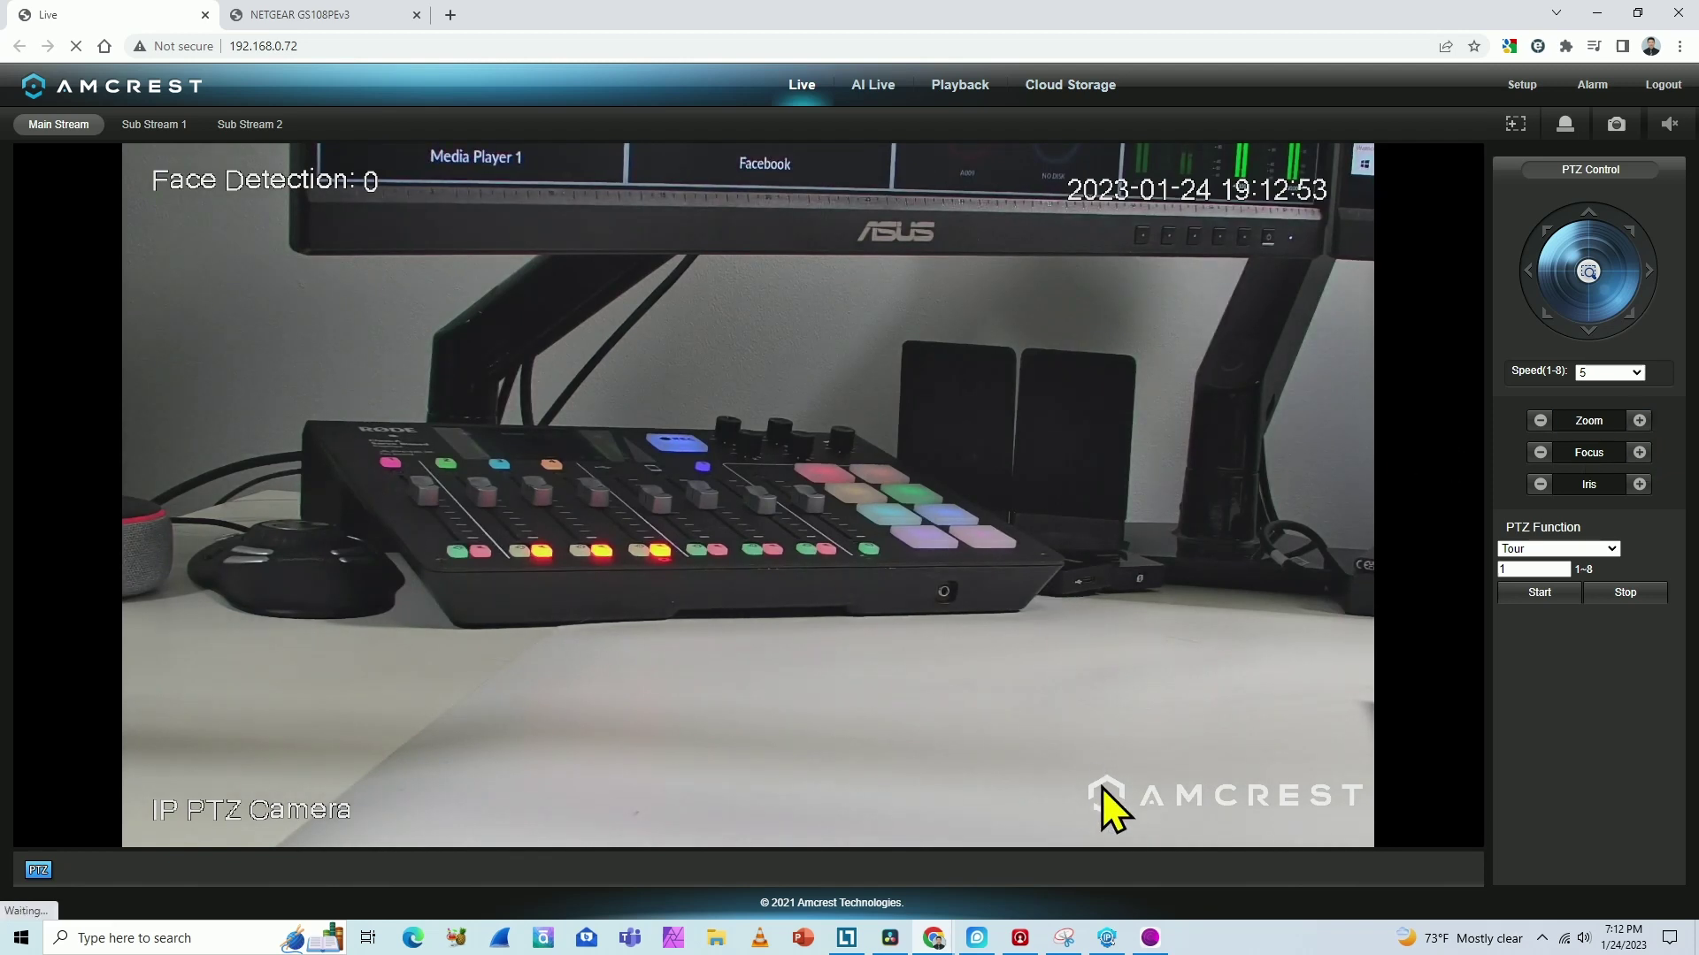
Launch NETGEAR Switch Discovery Tool, move its window up, and open the GS108PEv3's admin page.
left_click(1150, 937)
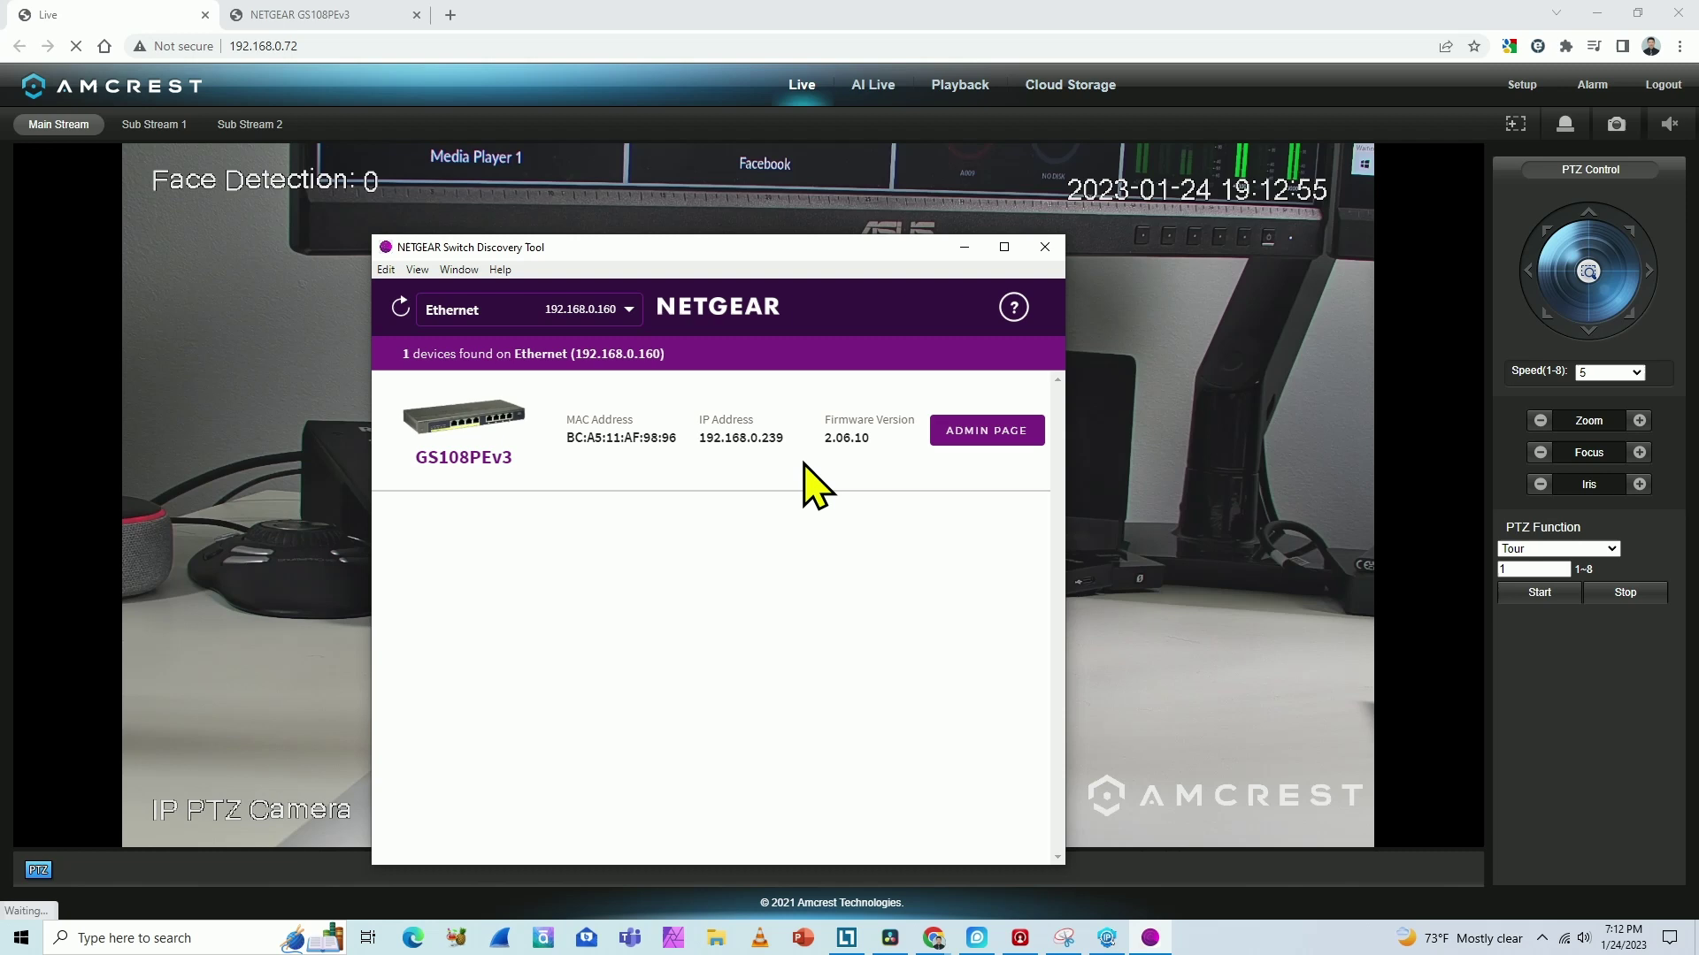
left_click_drag(725, 257, 734, 180)
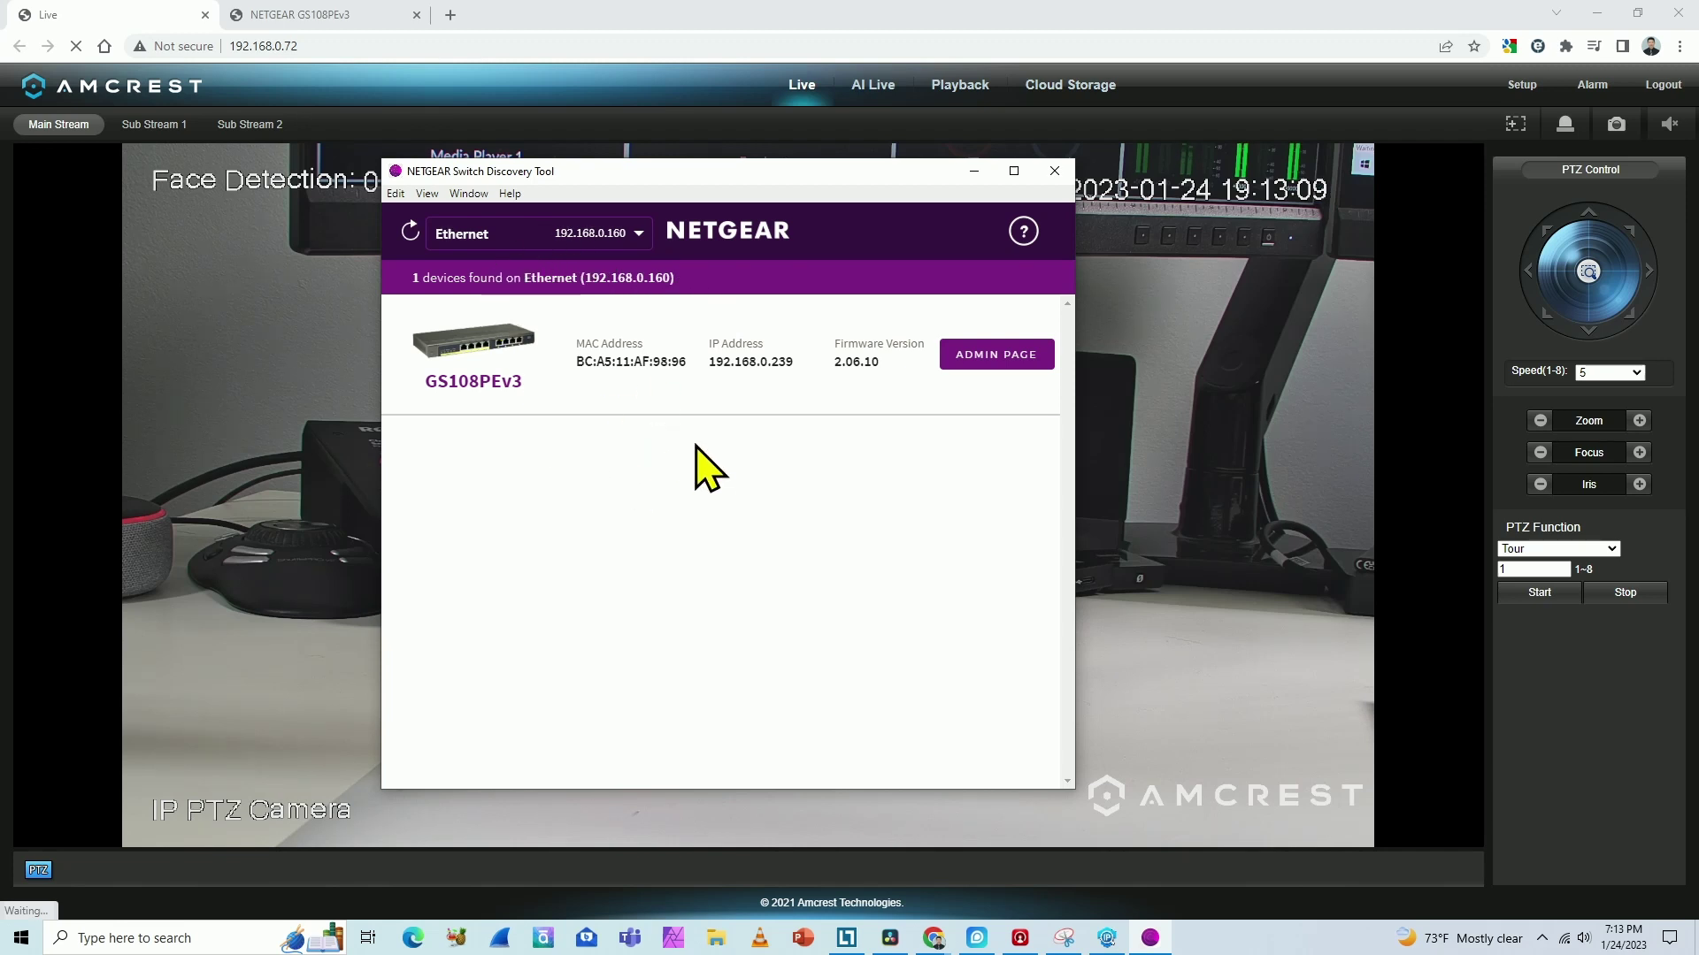
left_click(987, 358)
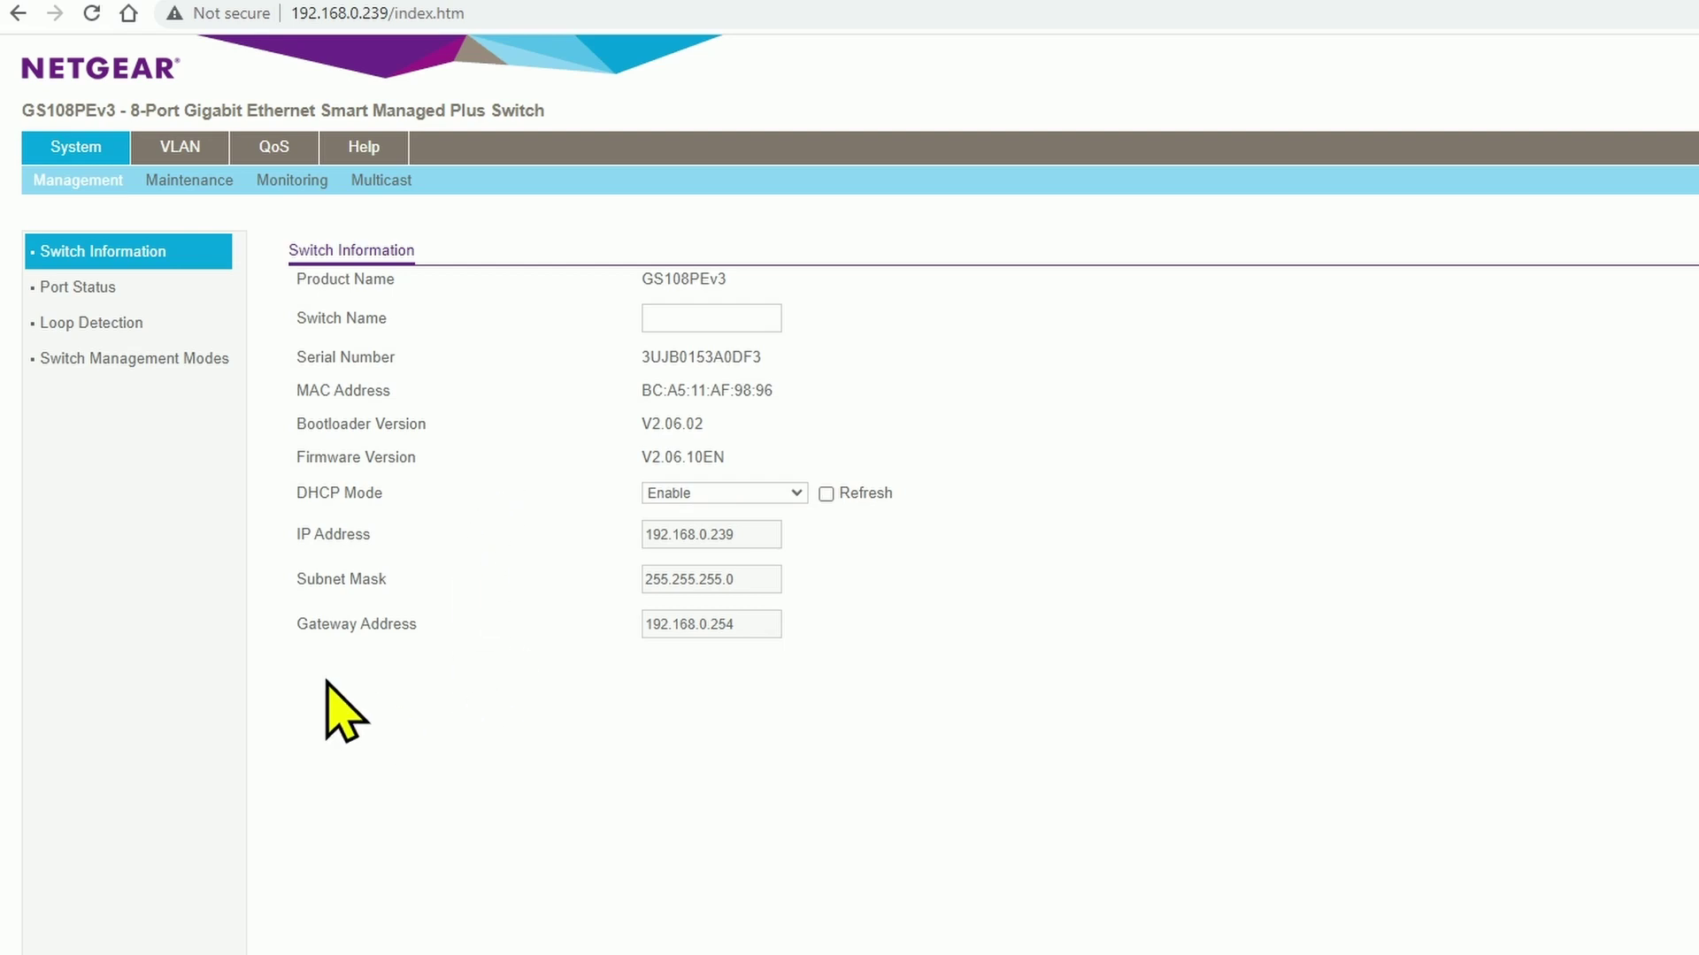
On Port Status, review port 1's speed and flow-control options, leaving flow control disabled.
left_click(83, 289)
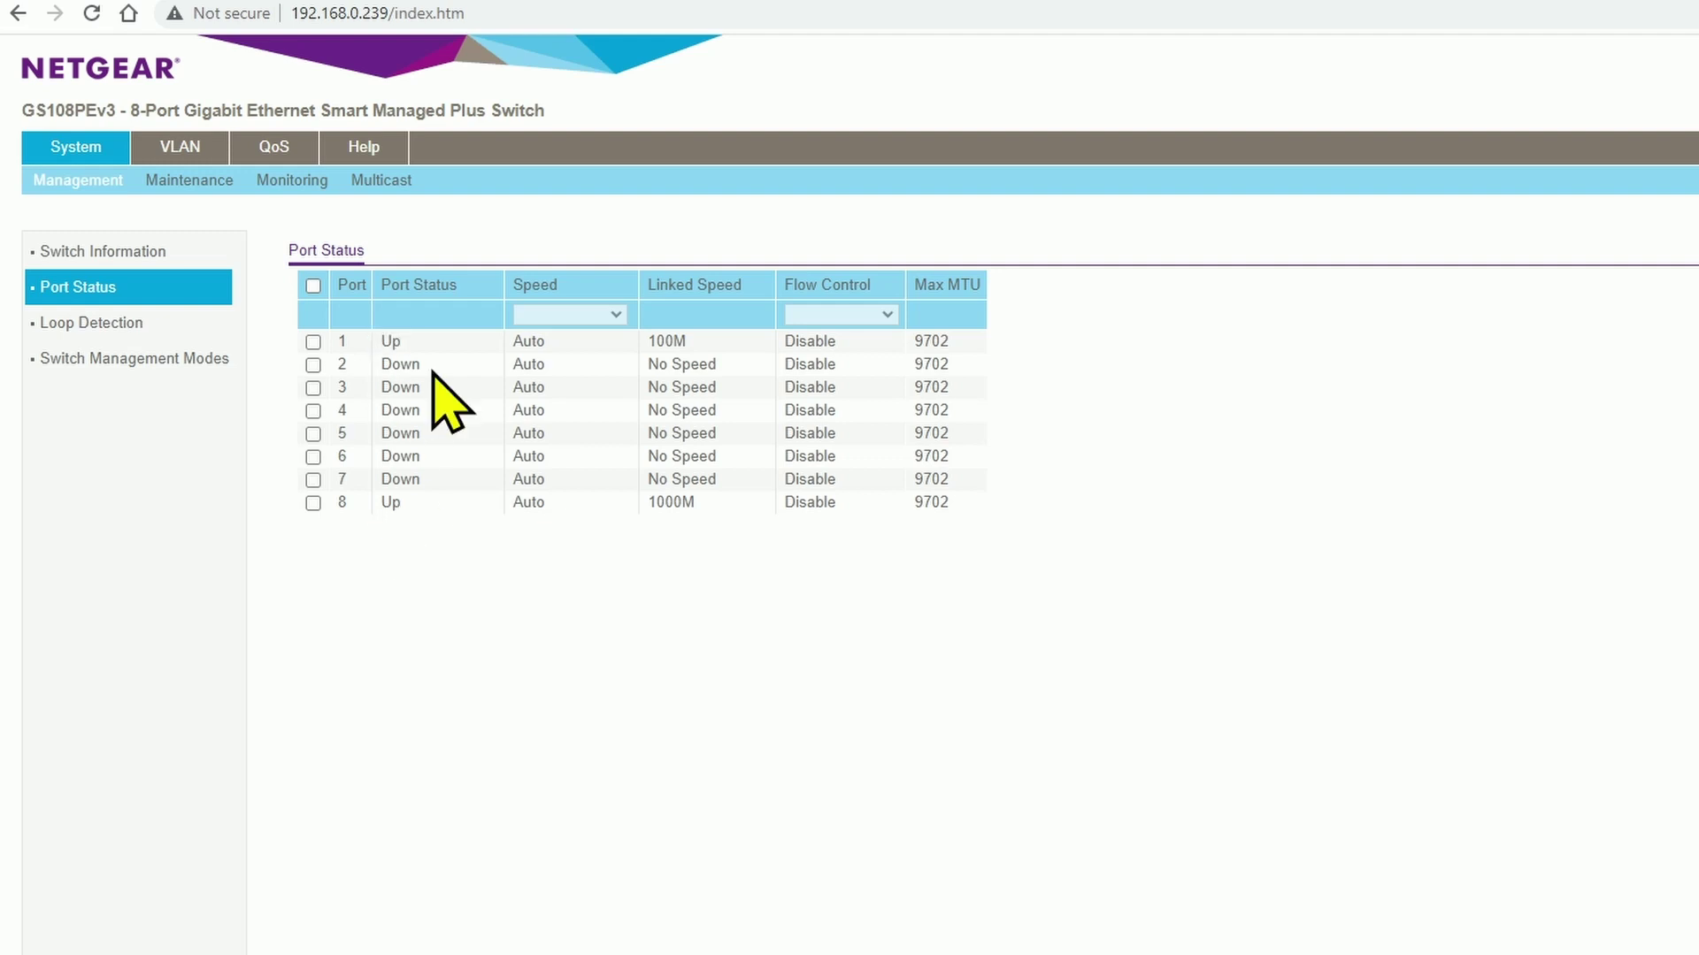
left_click(314, 342)
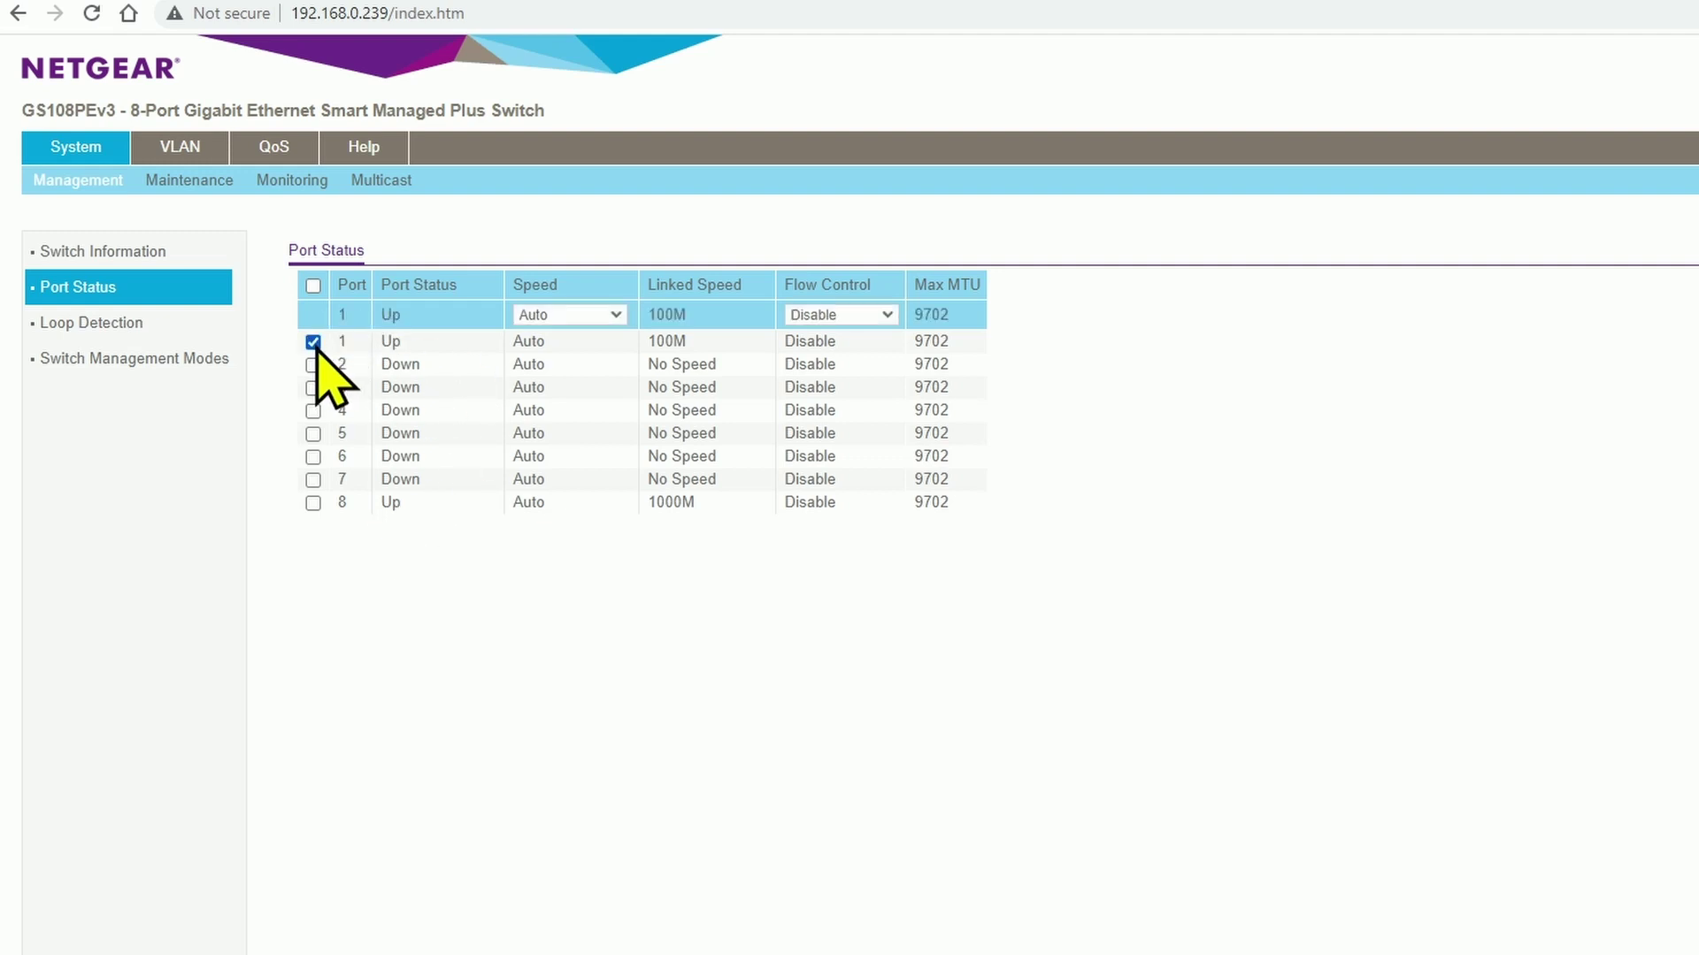
left_click(610, 315)
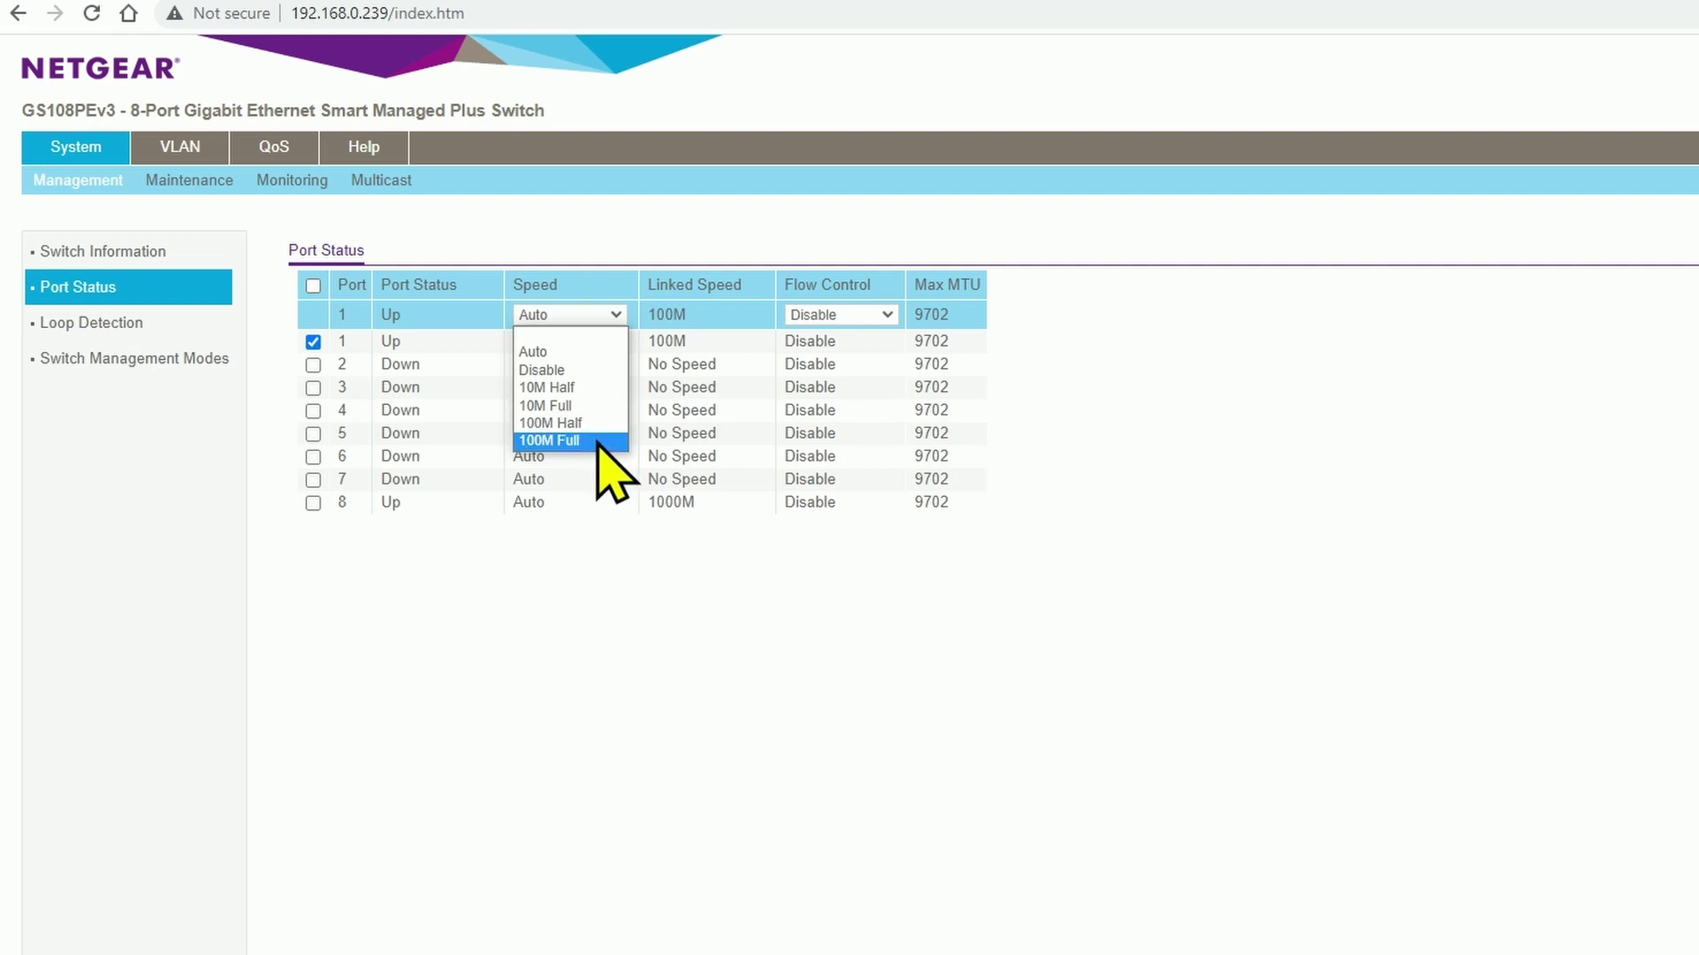
left_click(636, 535)
left_click(881, 317)
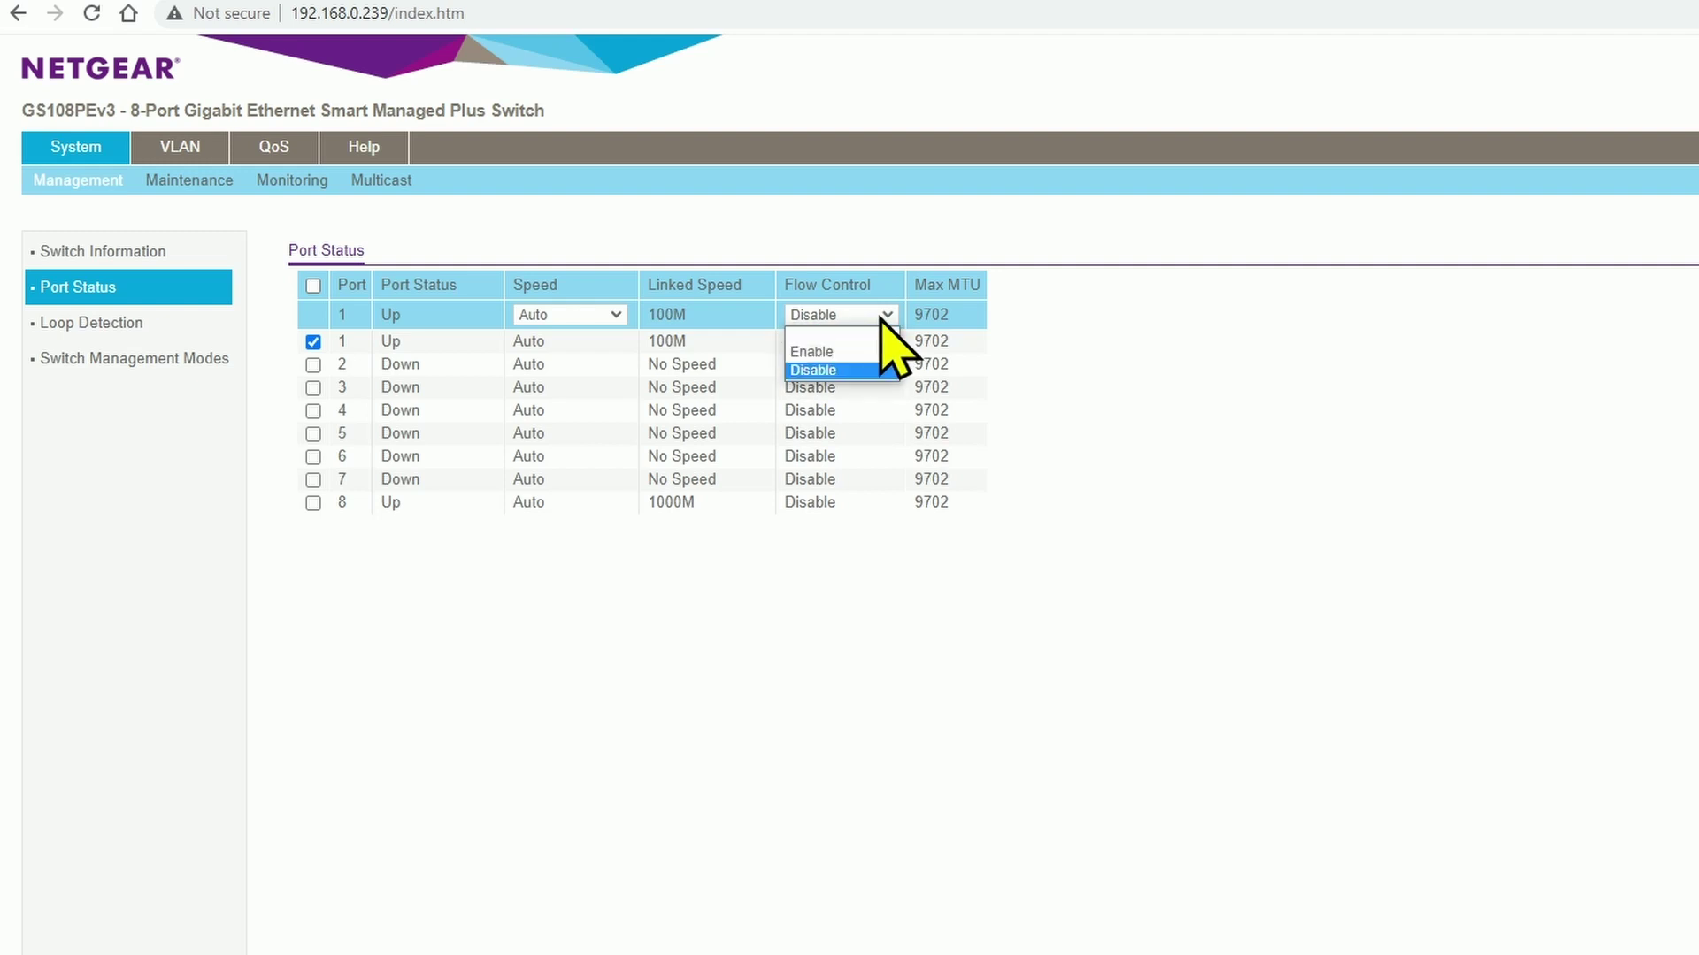
left_click(882, 318)
Check speed options with ports 1 and 8 selected, deselect both unchanged, and view Loop Detection.
left_click(313, 503)
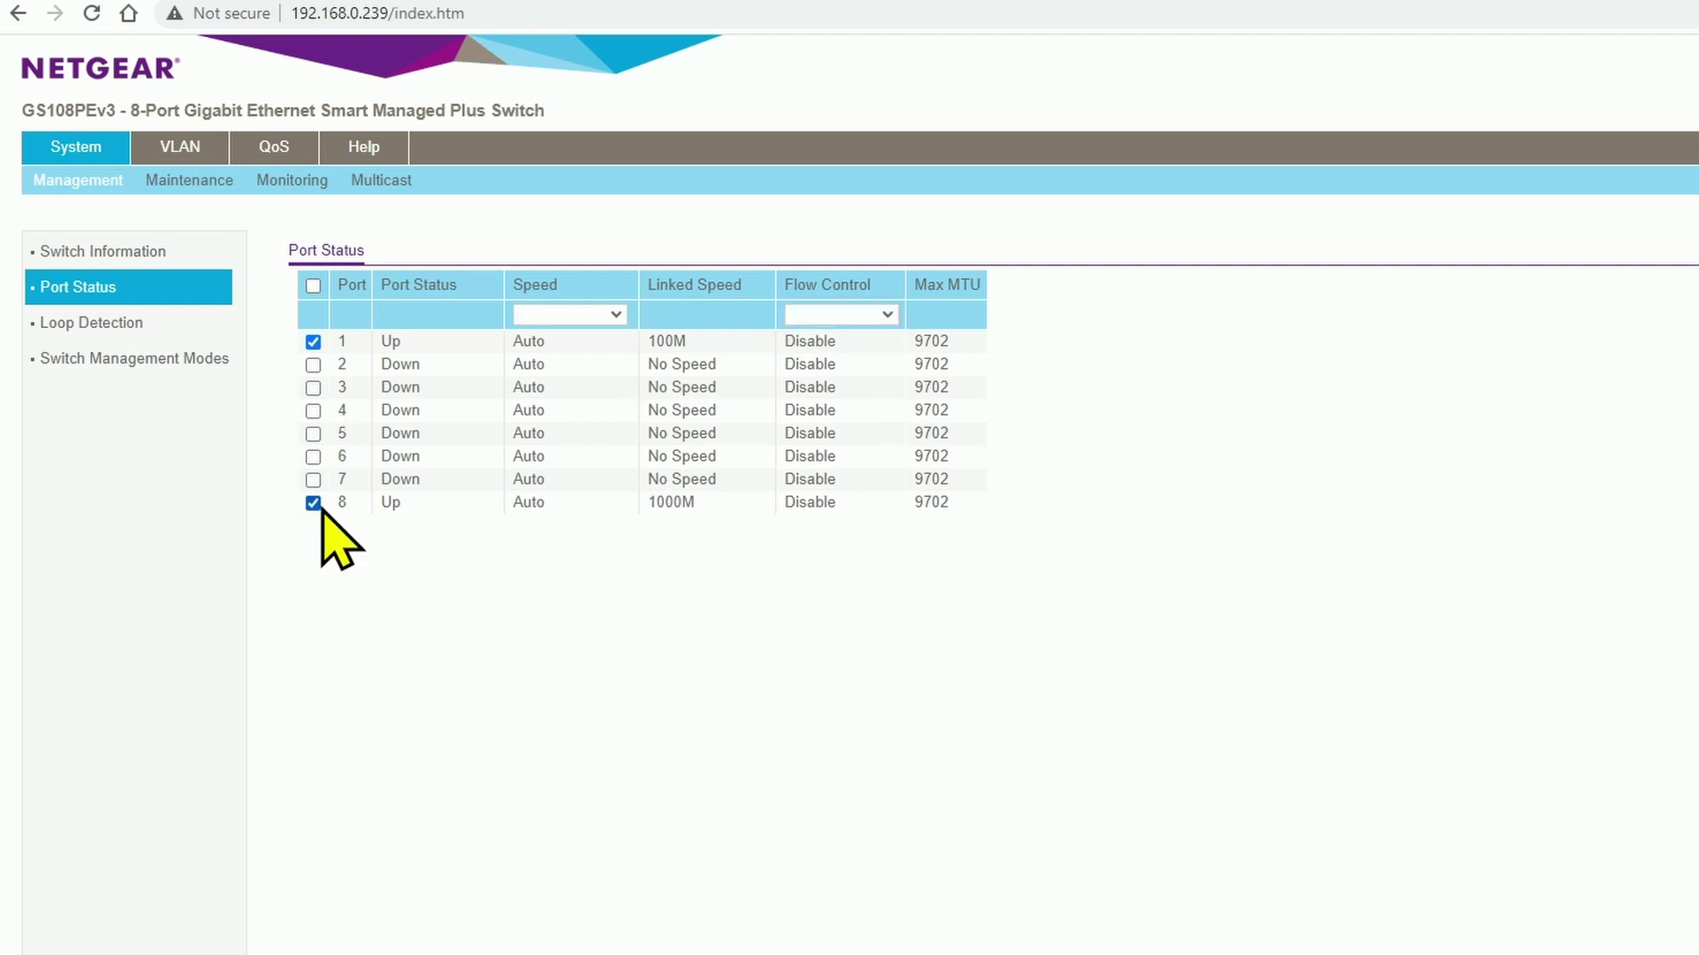
left_click(608, 315)
left_click(609, 317)
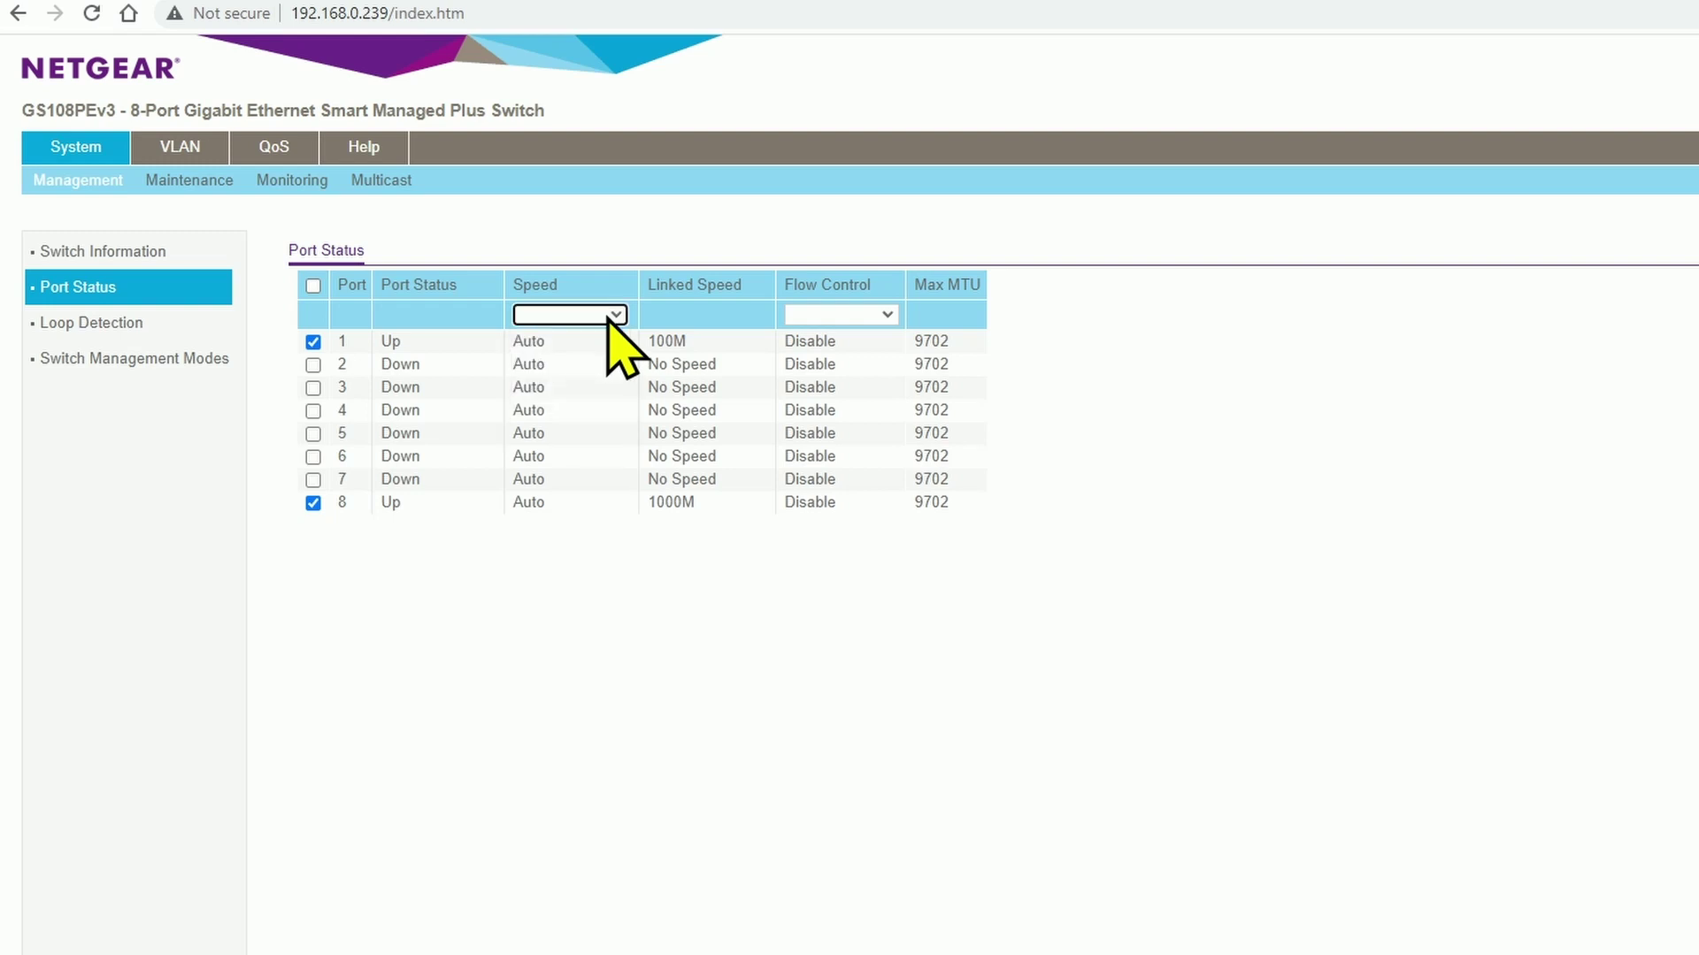
left_click(314, 341)
left_click(313, 503)
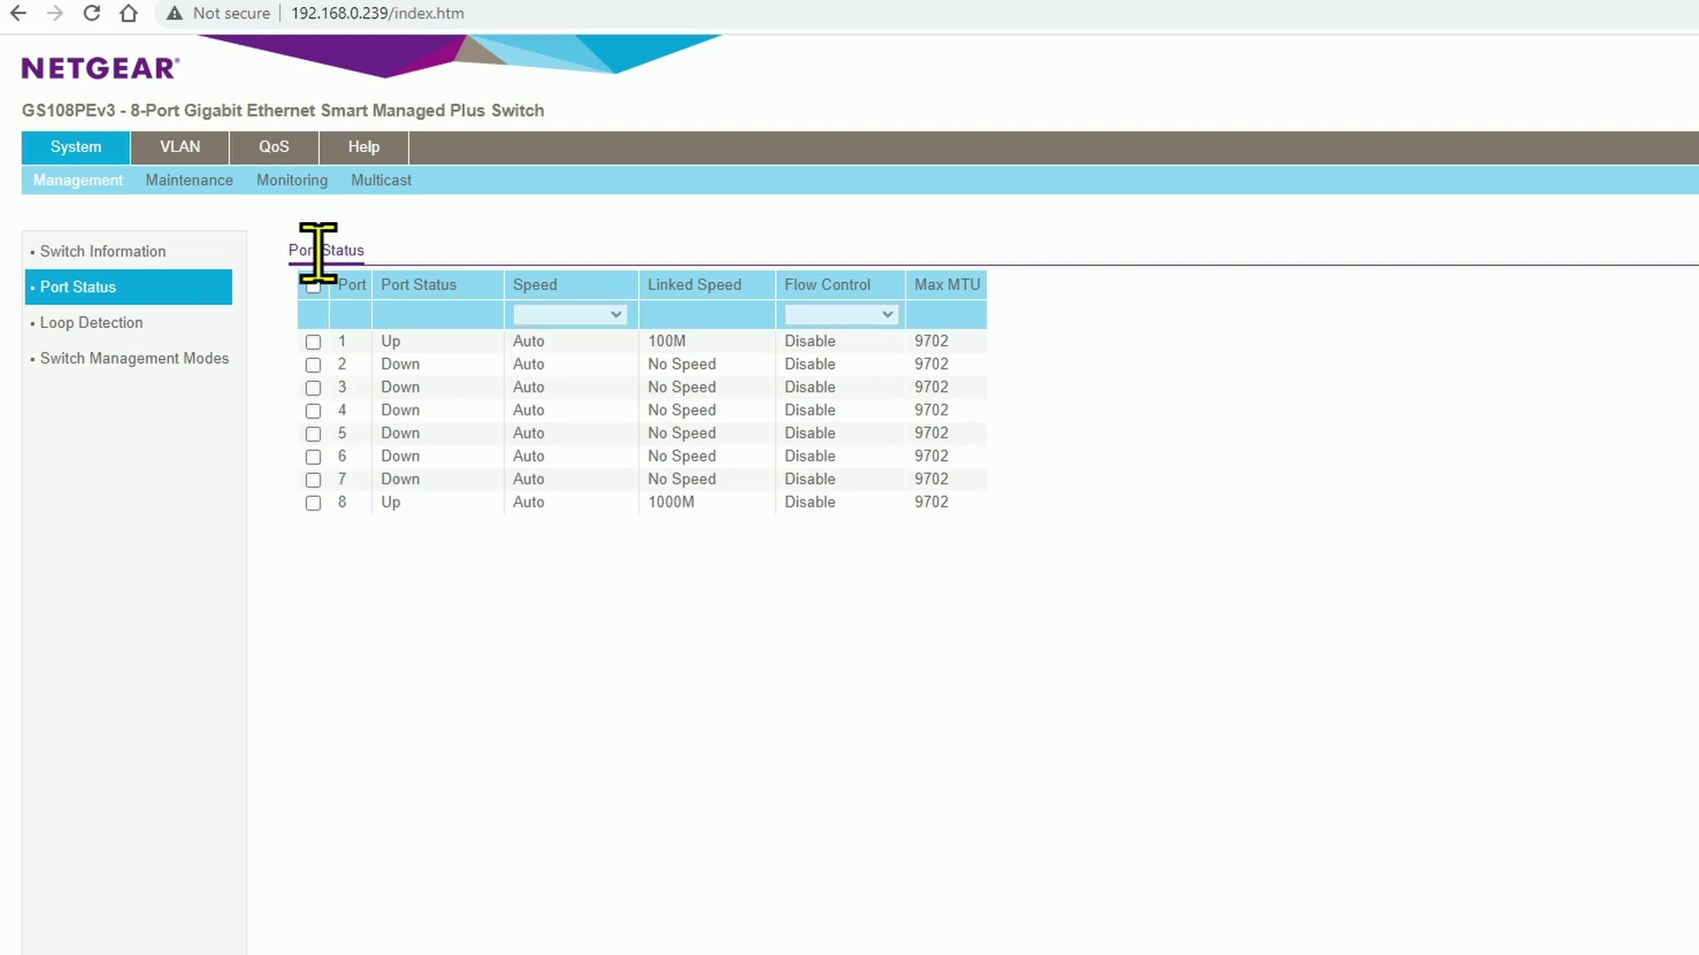
left_click(128, 326)
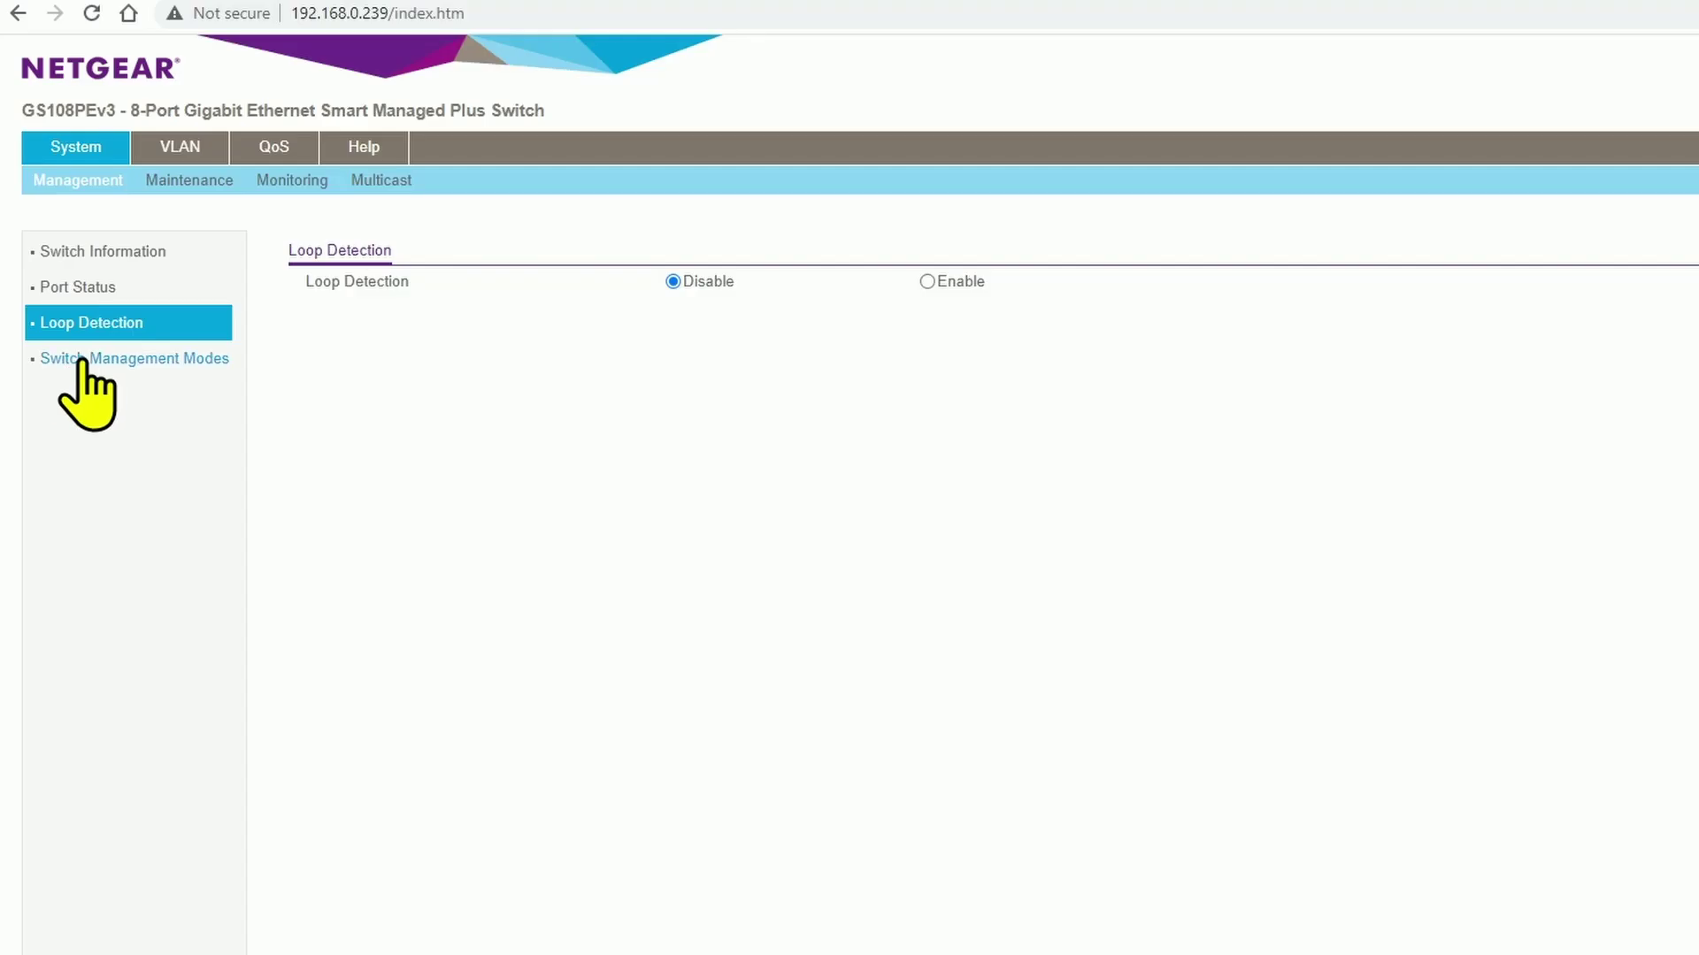
Open the Switch Management Modes page, showing Web browser only.
left_click(80, 362)
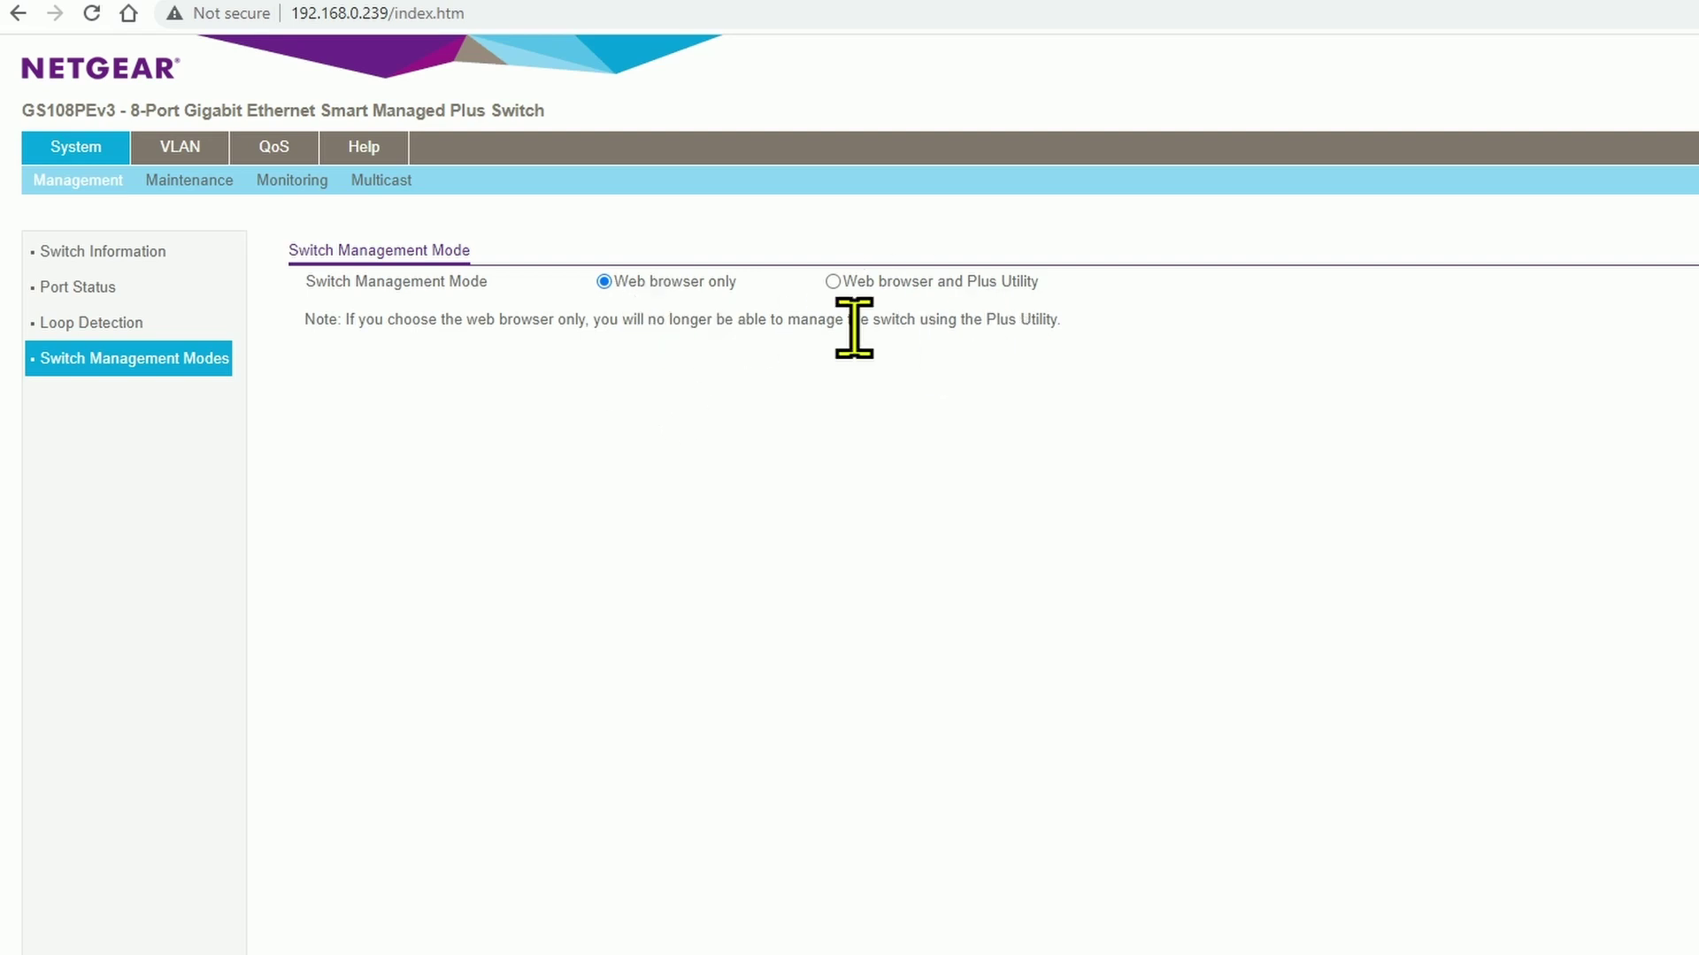
Browse the Maintenance pages (reboot, factory default, firmware update, backup, restore), then go to Monitoring.
left_click(189, 181)
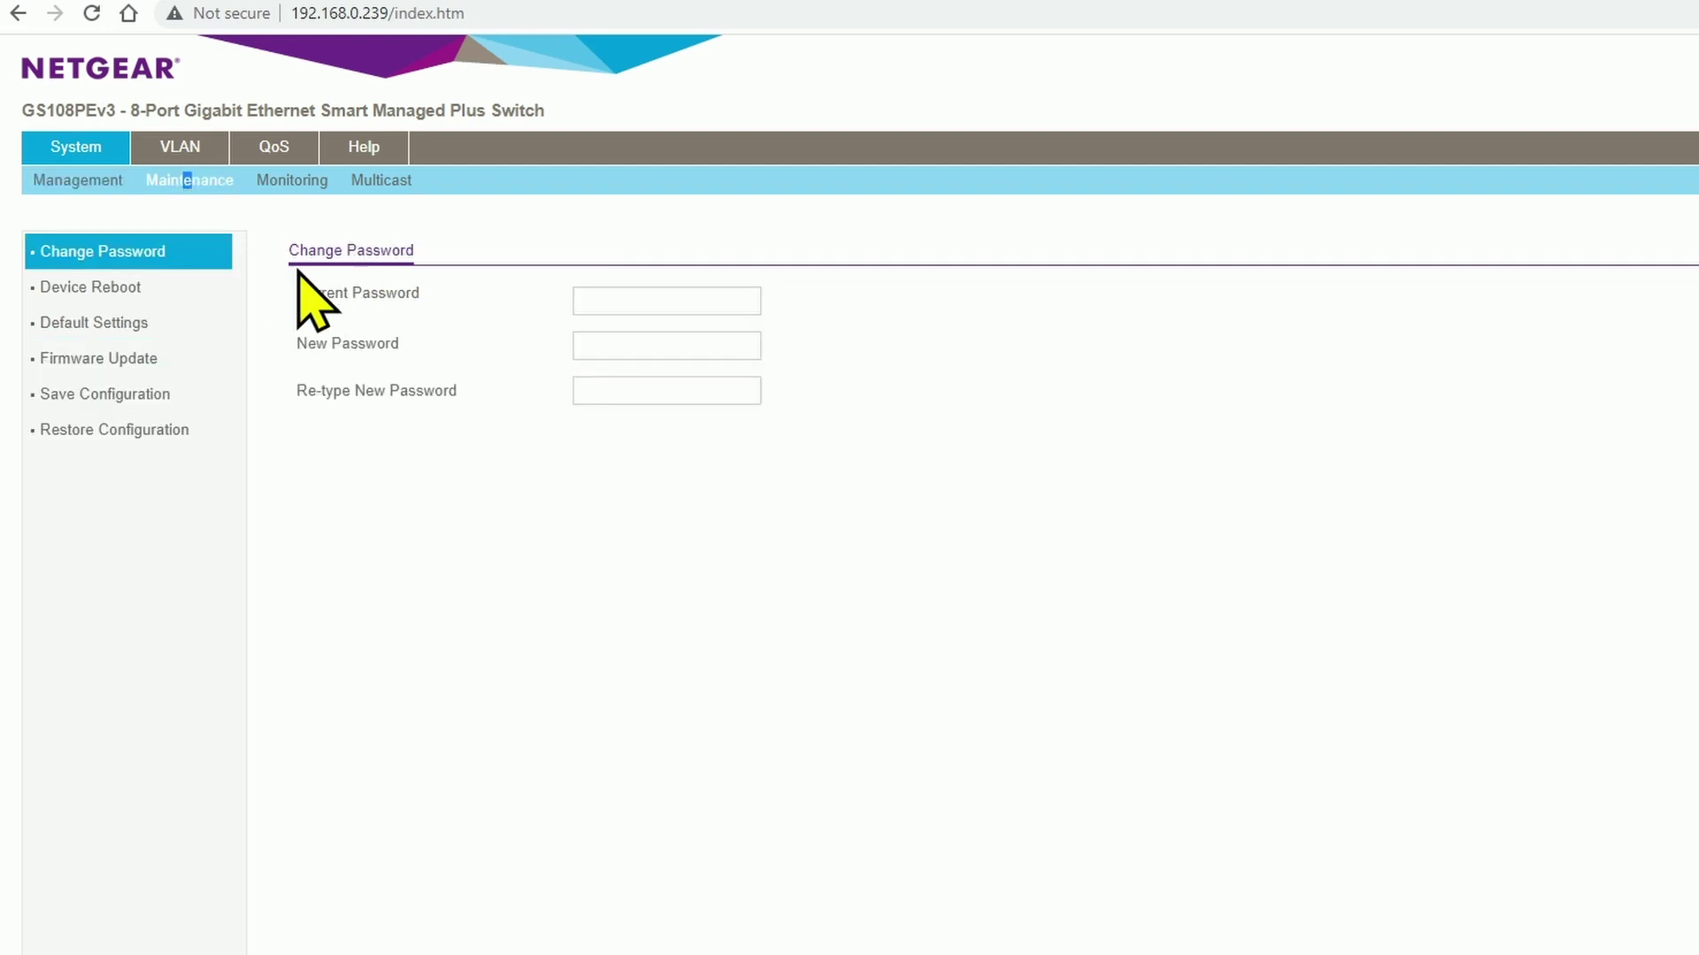
left_click(126, 290)
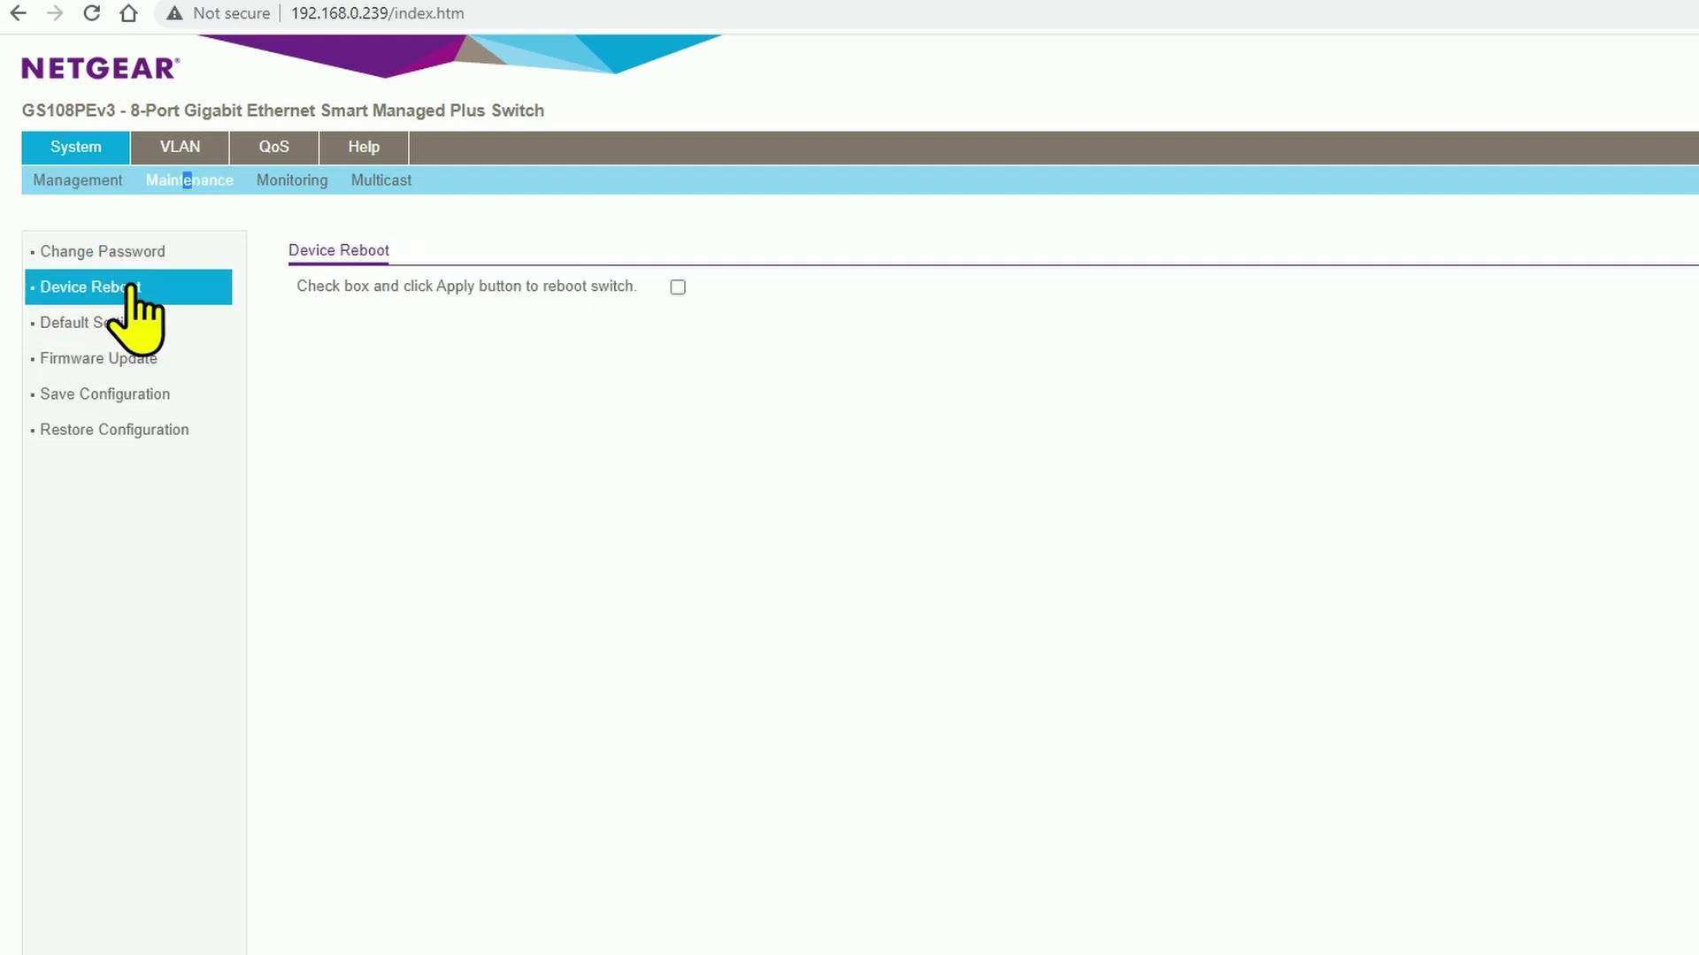
left_click(97, 327)
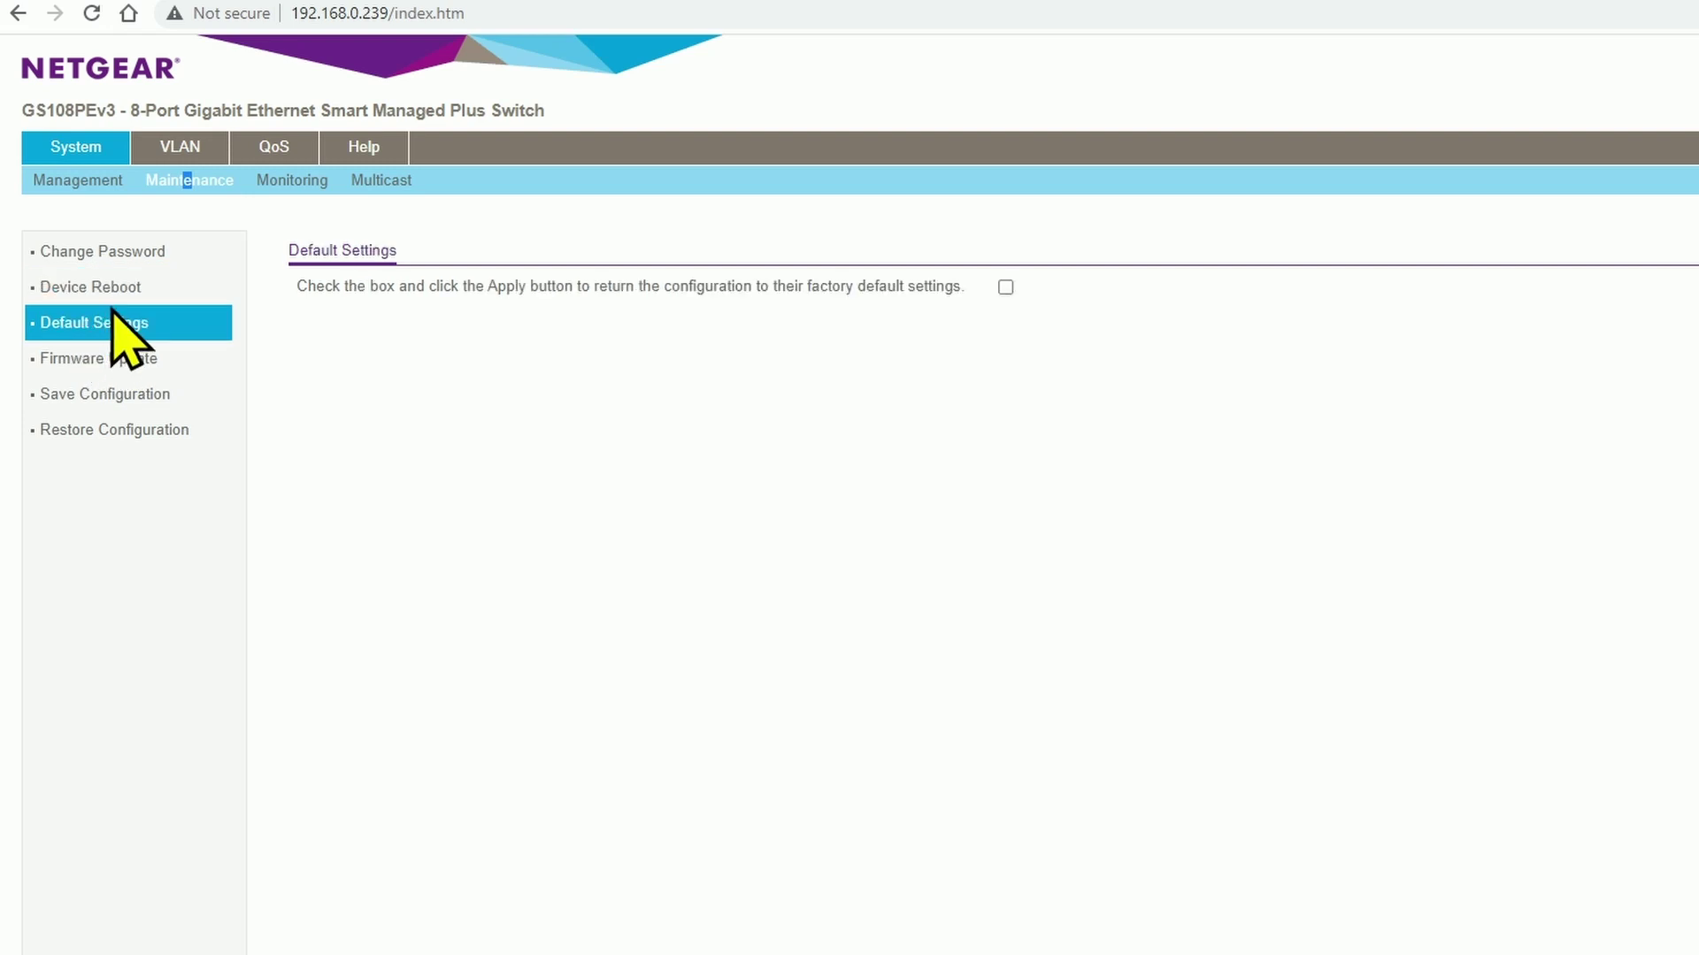
left_click(118, 359)
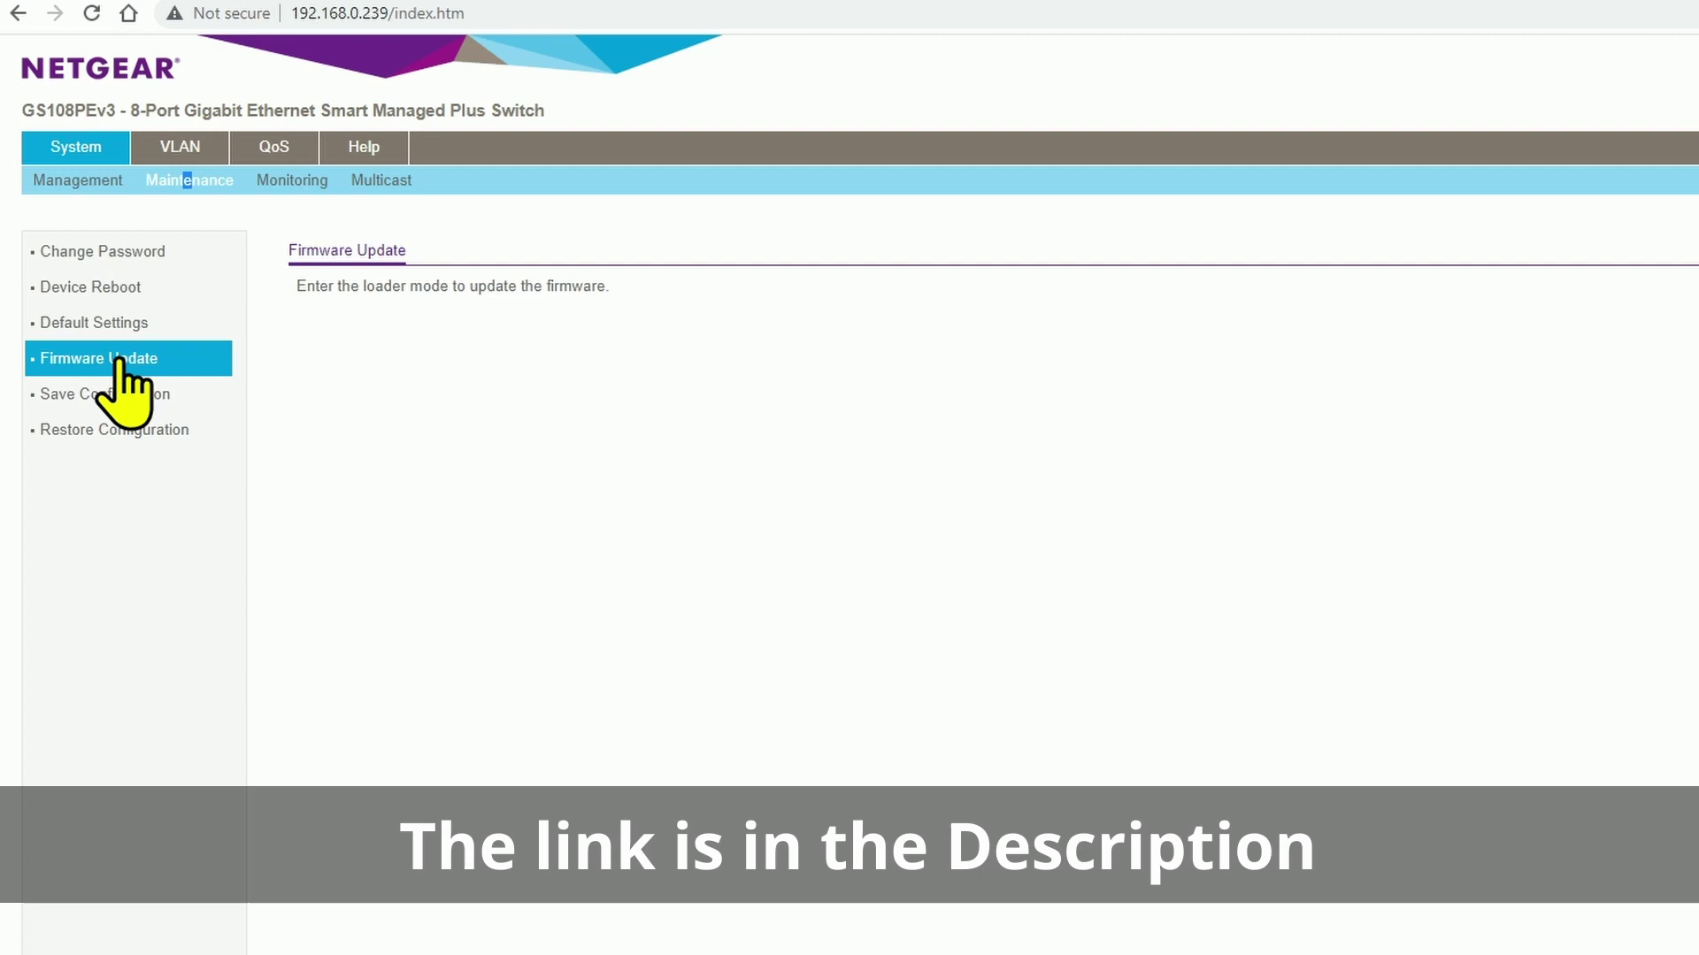
left_click(130, 395)
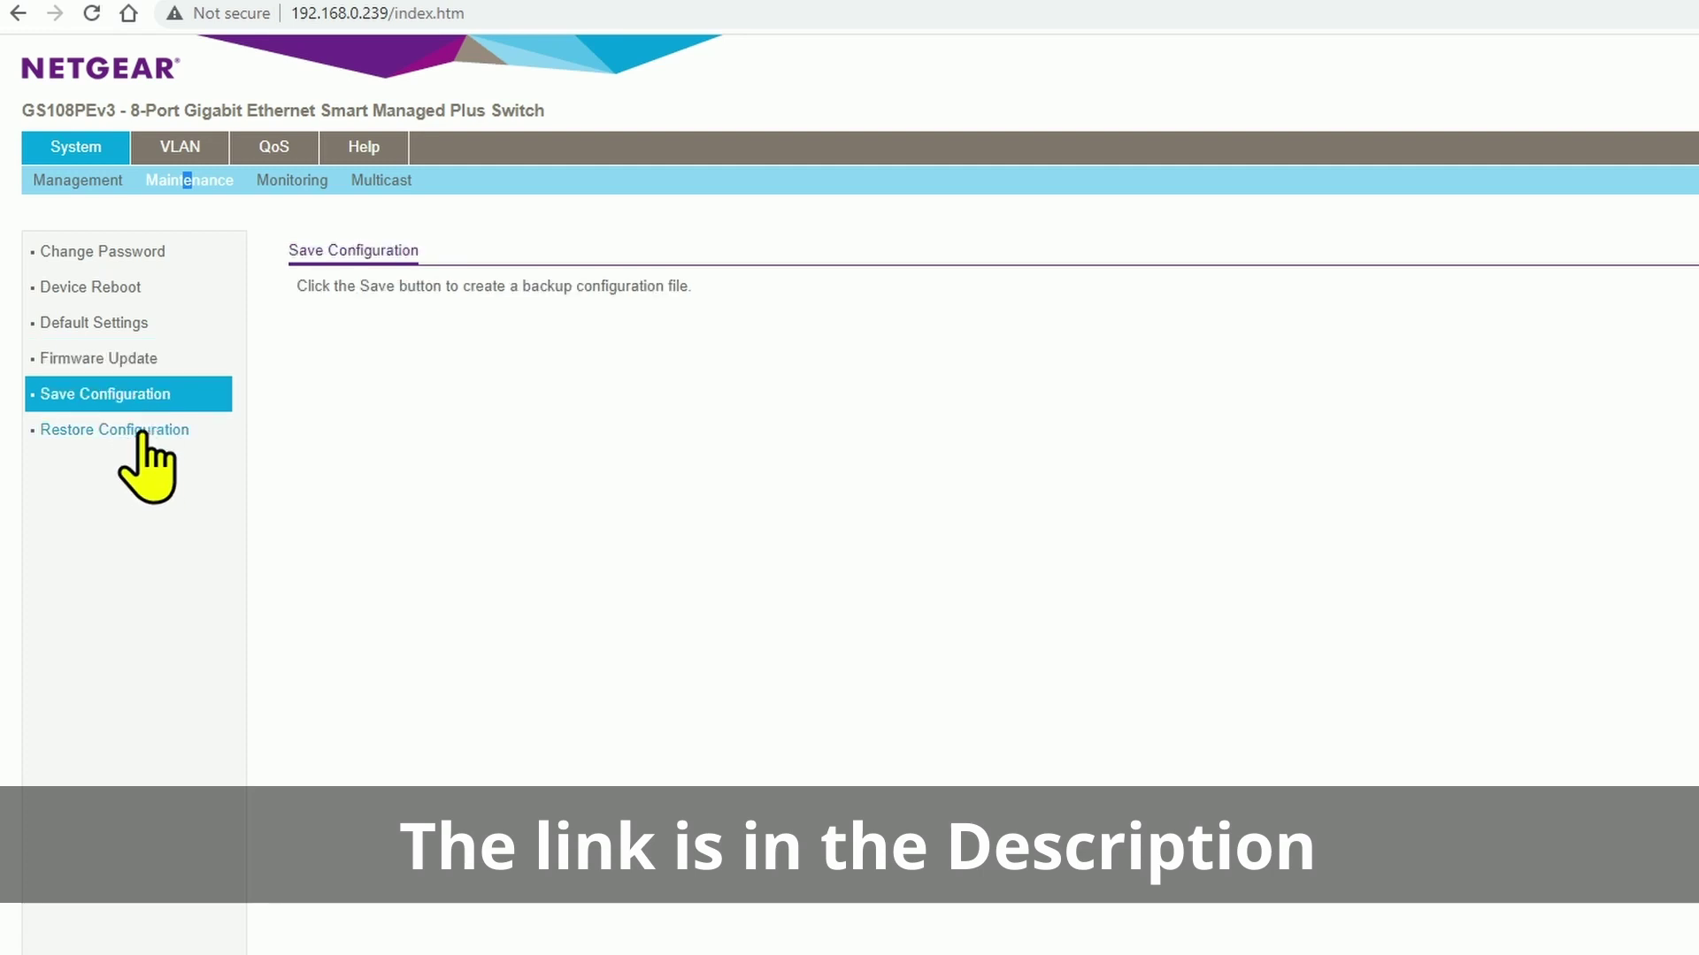
left_click(142, 432)
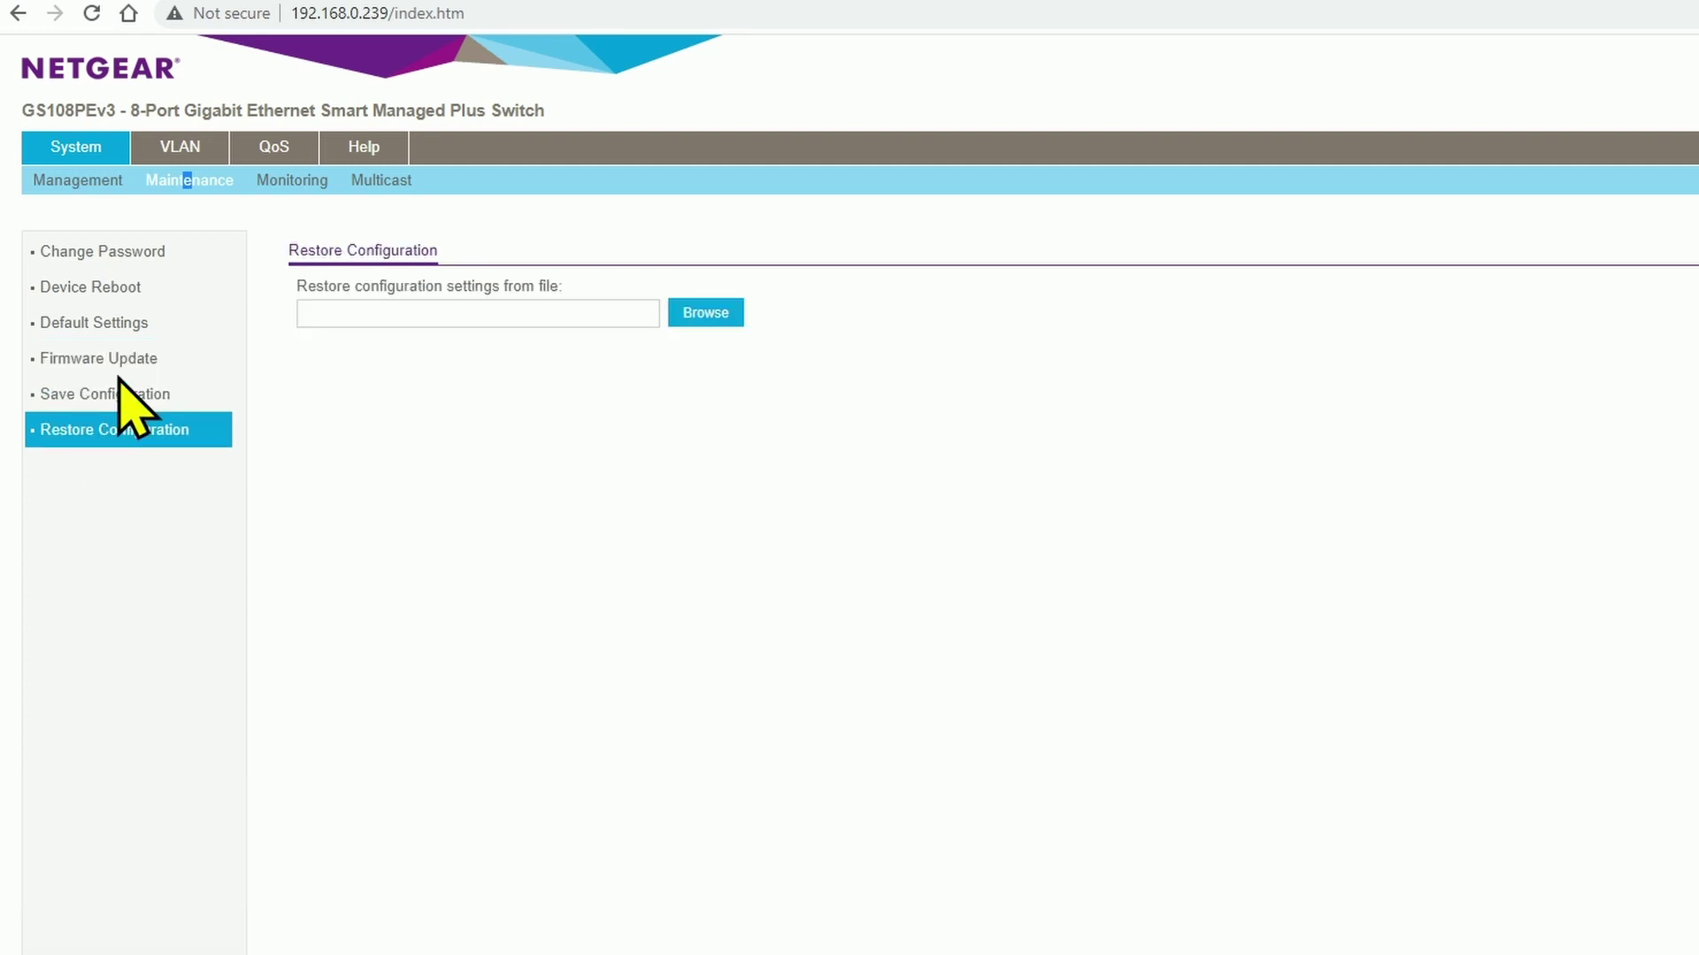
left_click(282, 181)
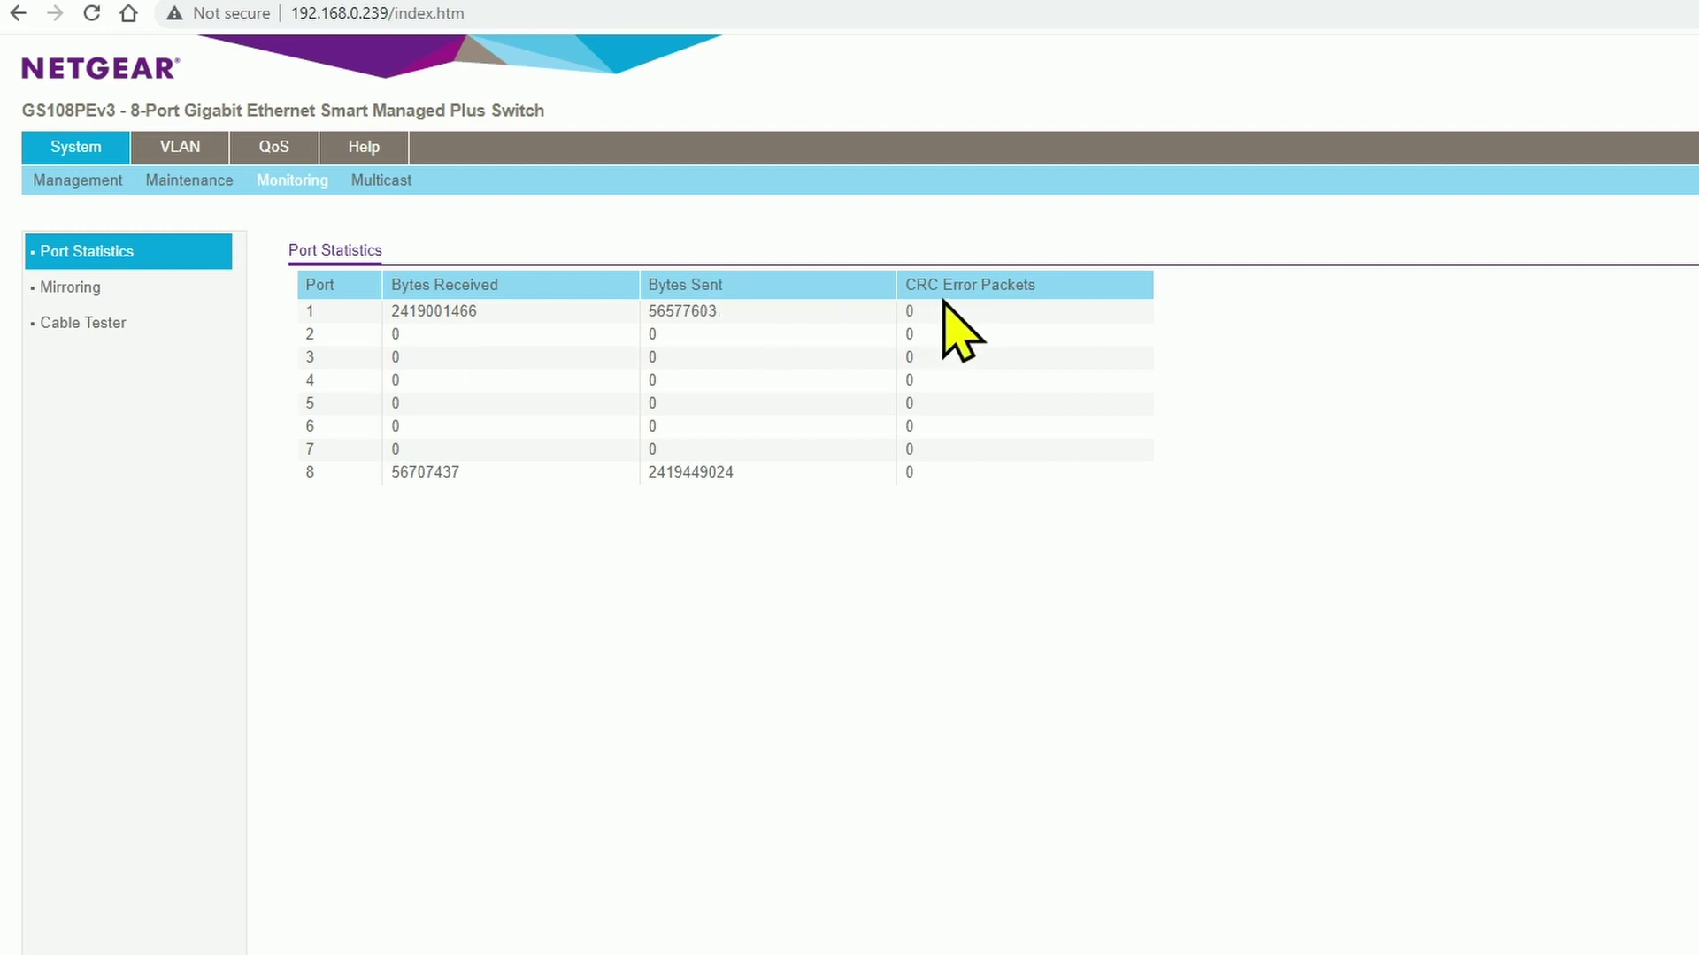
Set port mirroring to Enable, check destination ports without choosing one, then open Cable Tester.
left_click(62, 290)
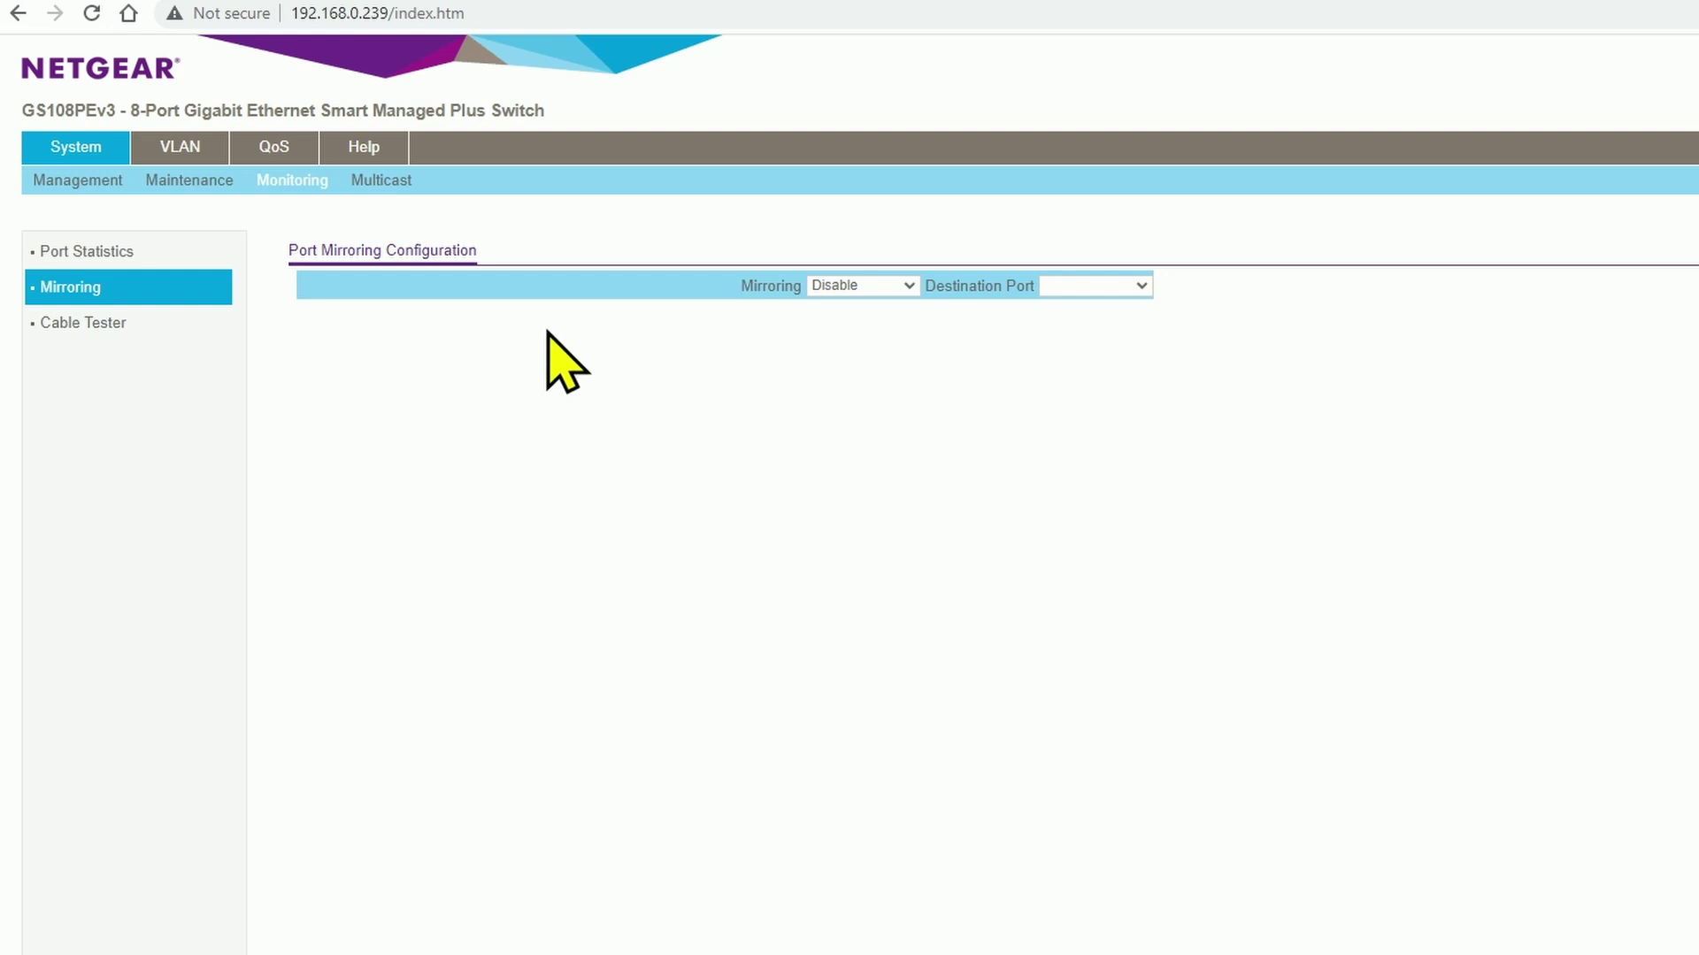
left_click(878, 290)
left_click(836, 304)
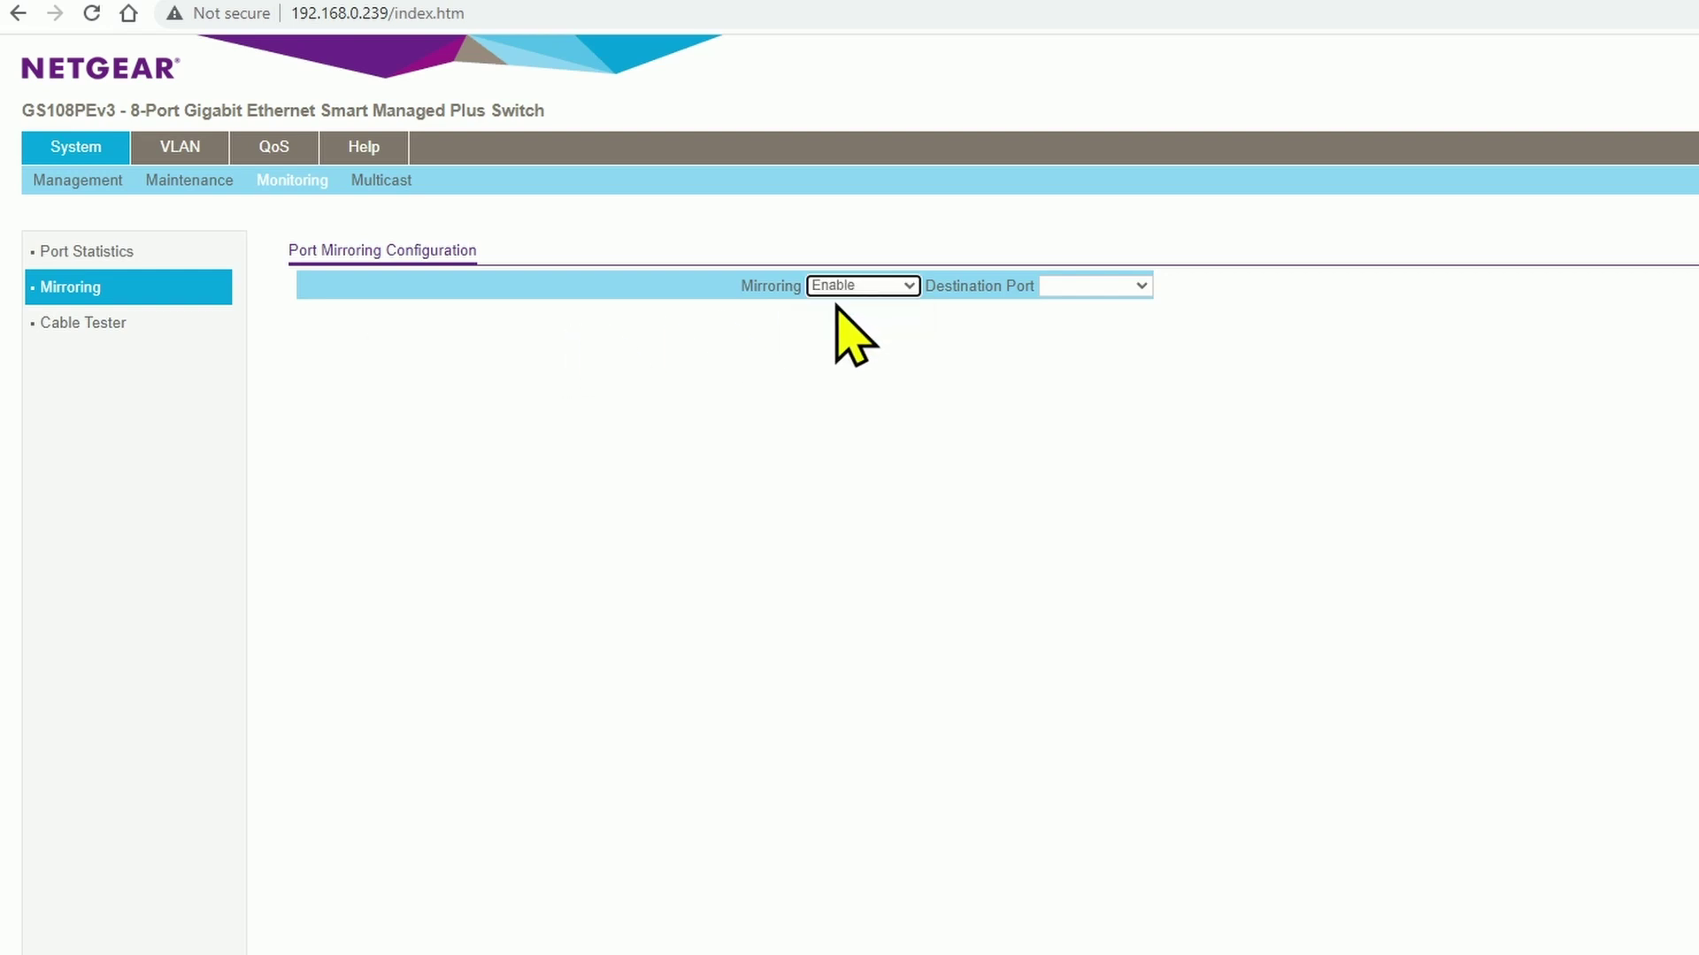
left_click(1113, 287)
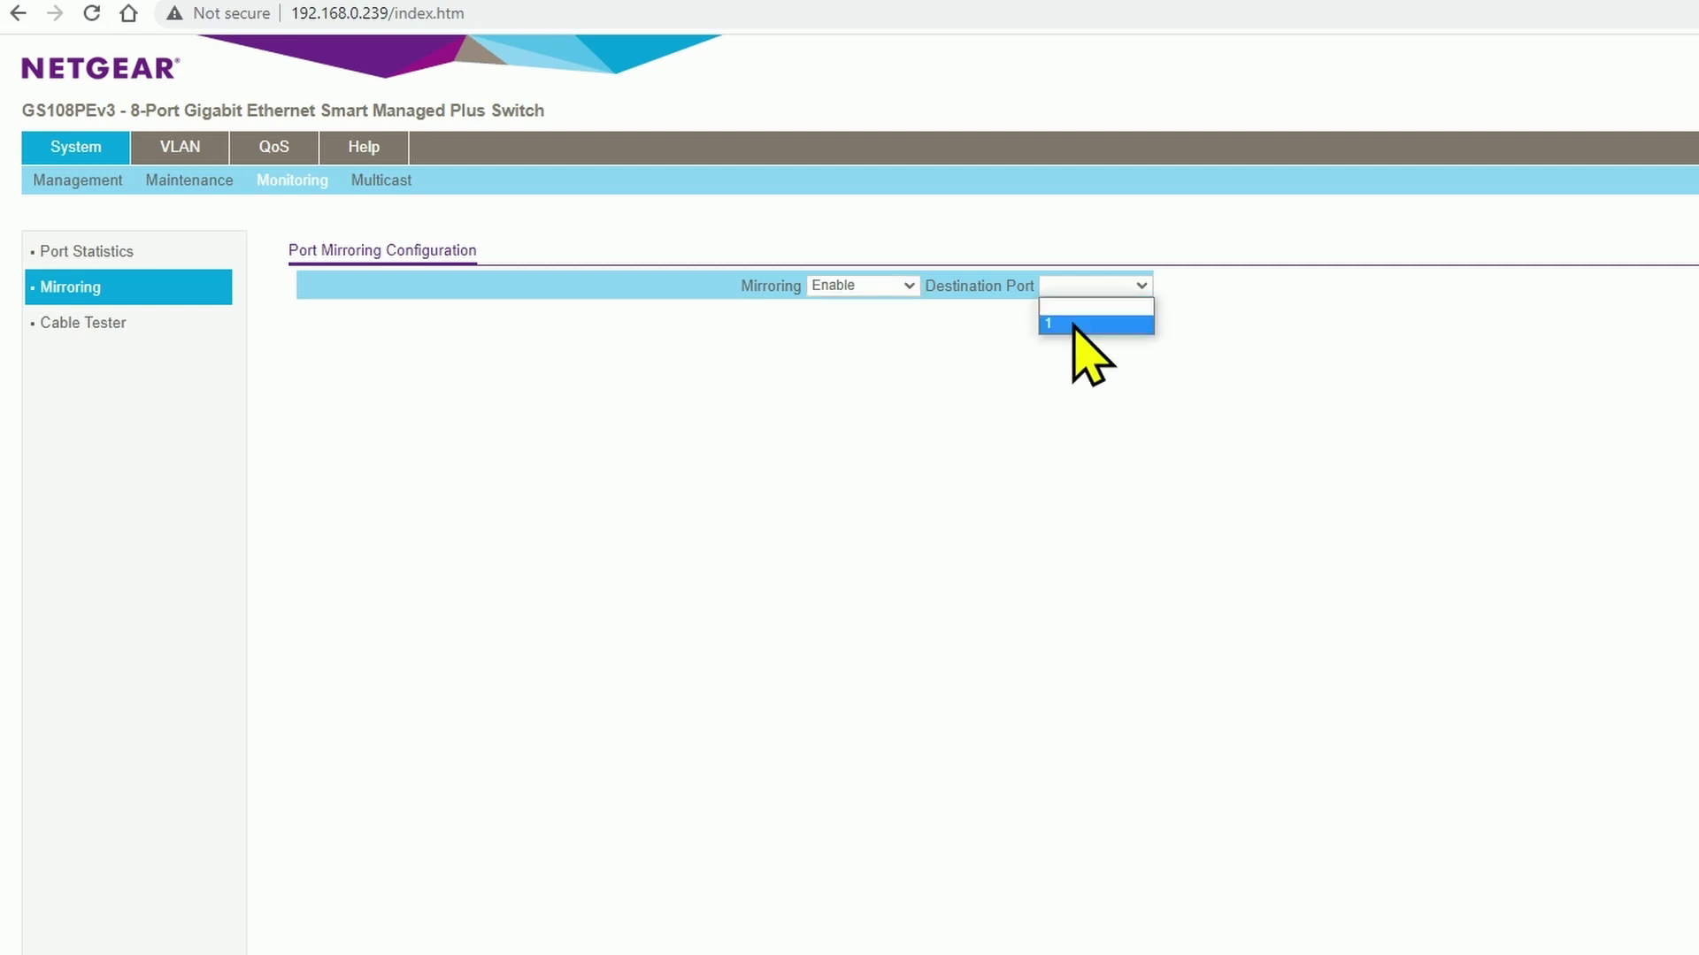
left_click(621, 334)
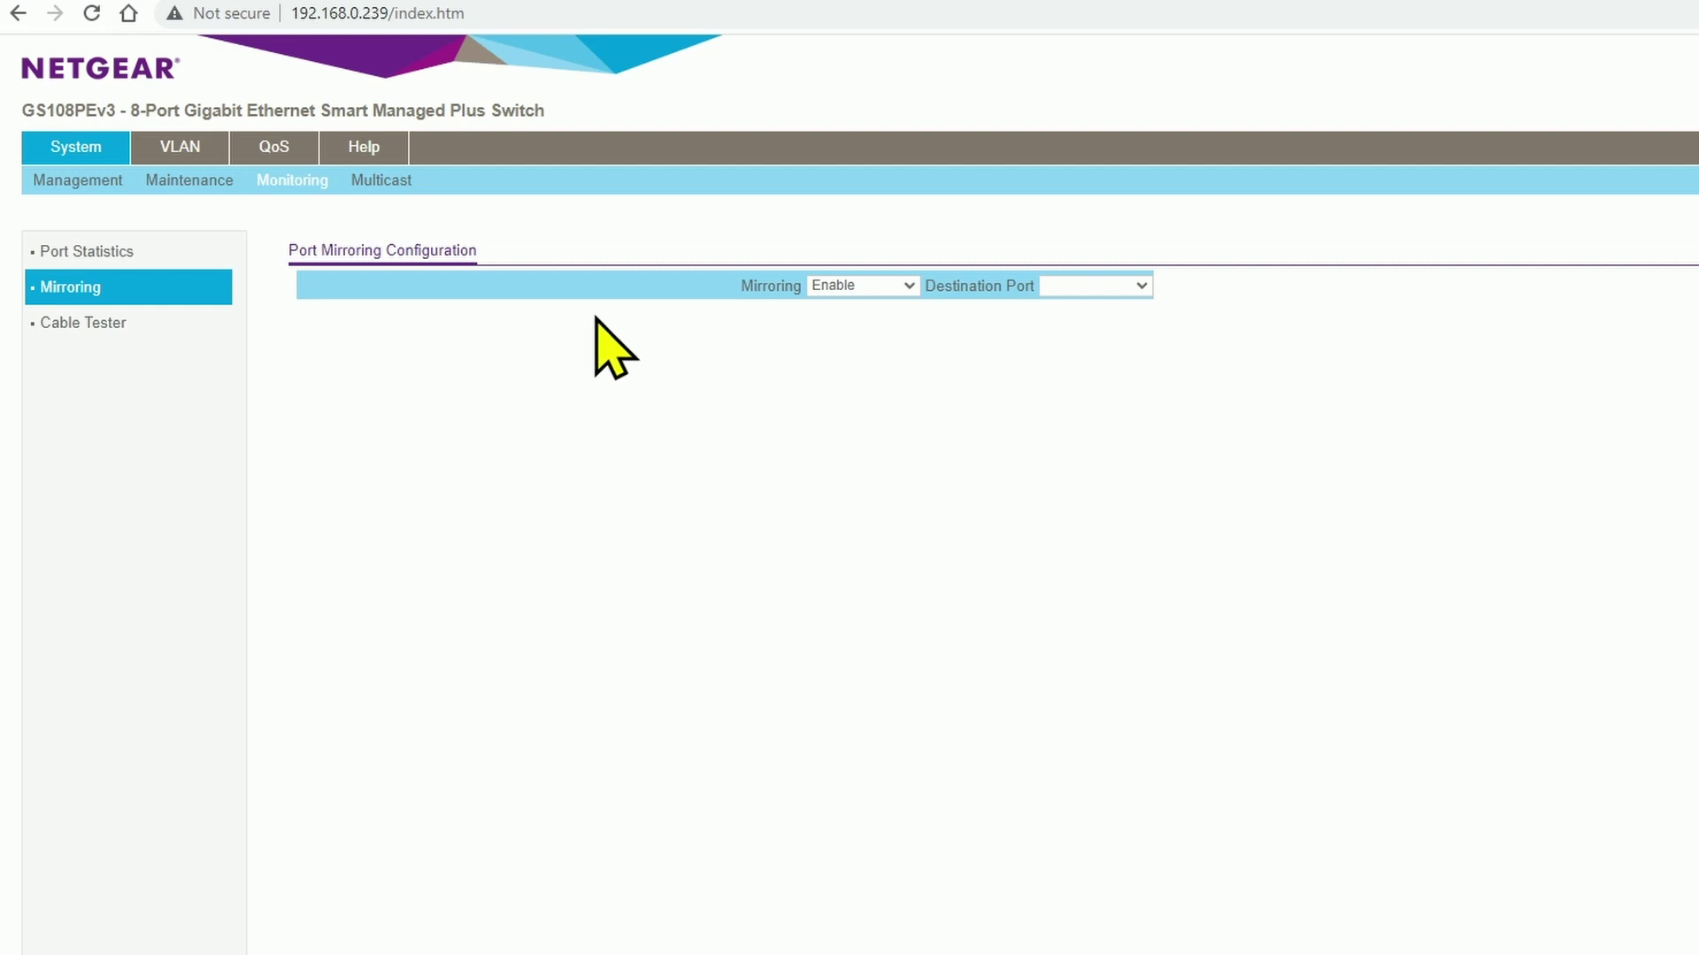
left_click(88, 324)
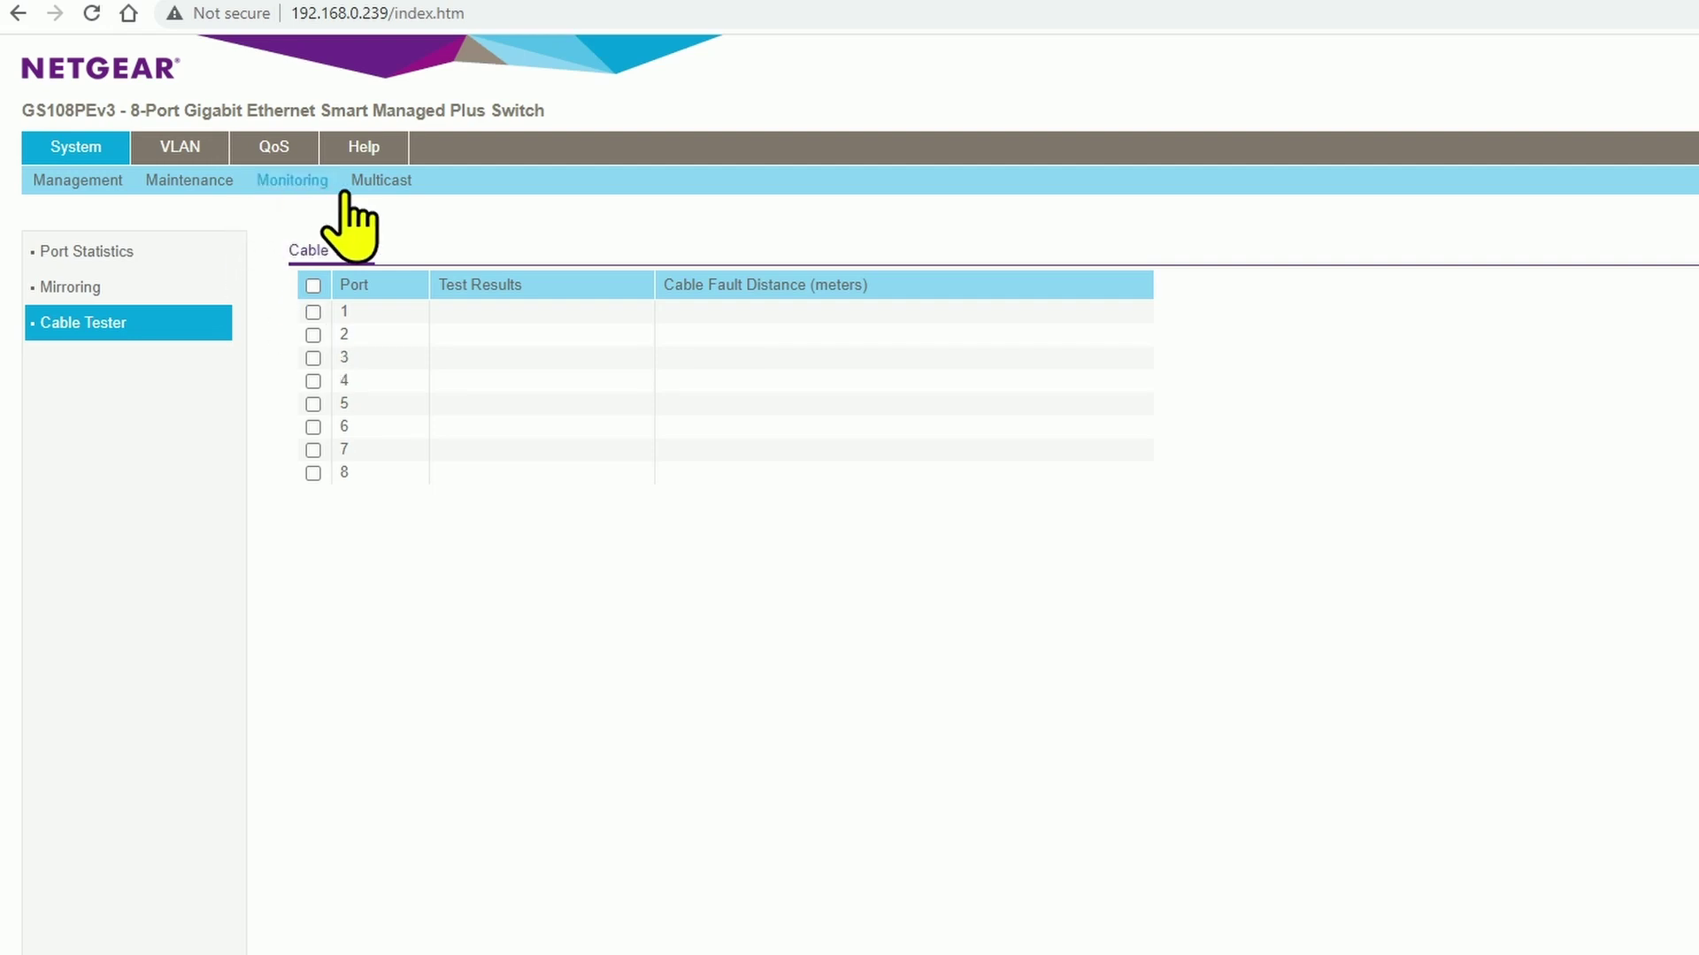
Open Multicast to view the IGMP Snooping Configuration, with every option disabled.
left_click(369, 183)
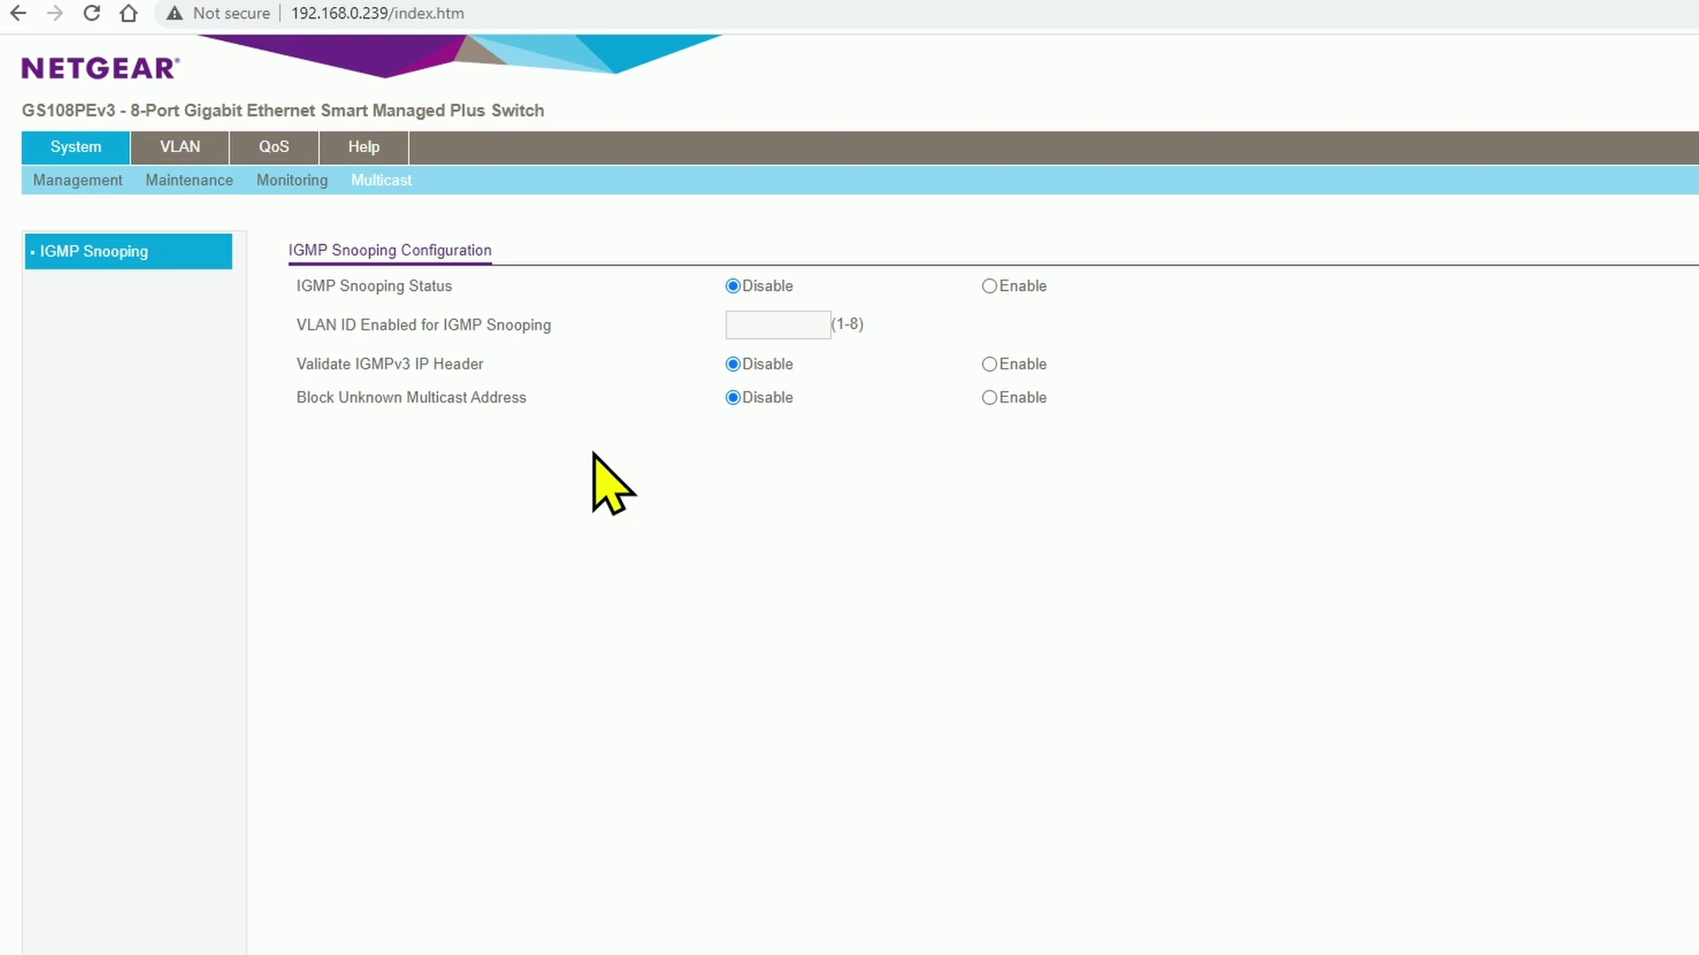
Review the advanced port-based VLAN page's VLAN identifier and group operation lists, leaving VLAN 1.
left_click(177, 151)
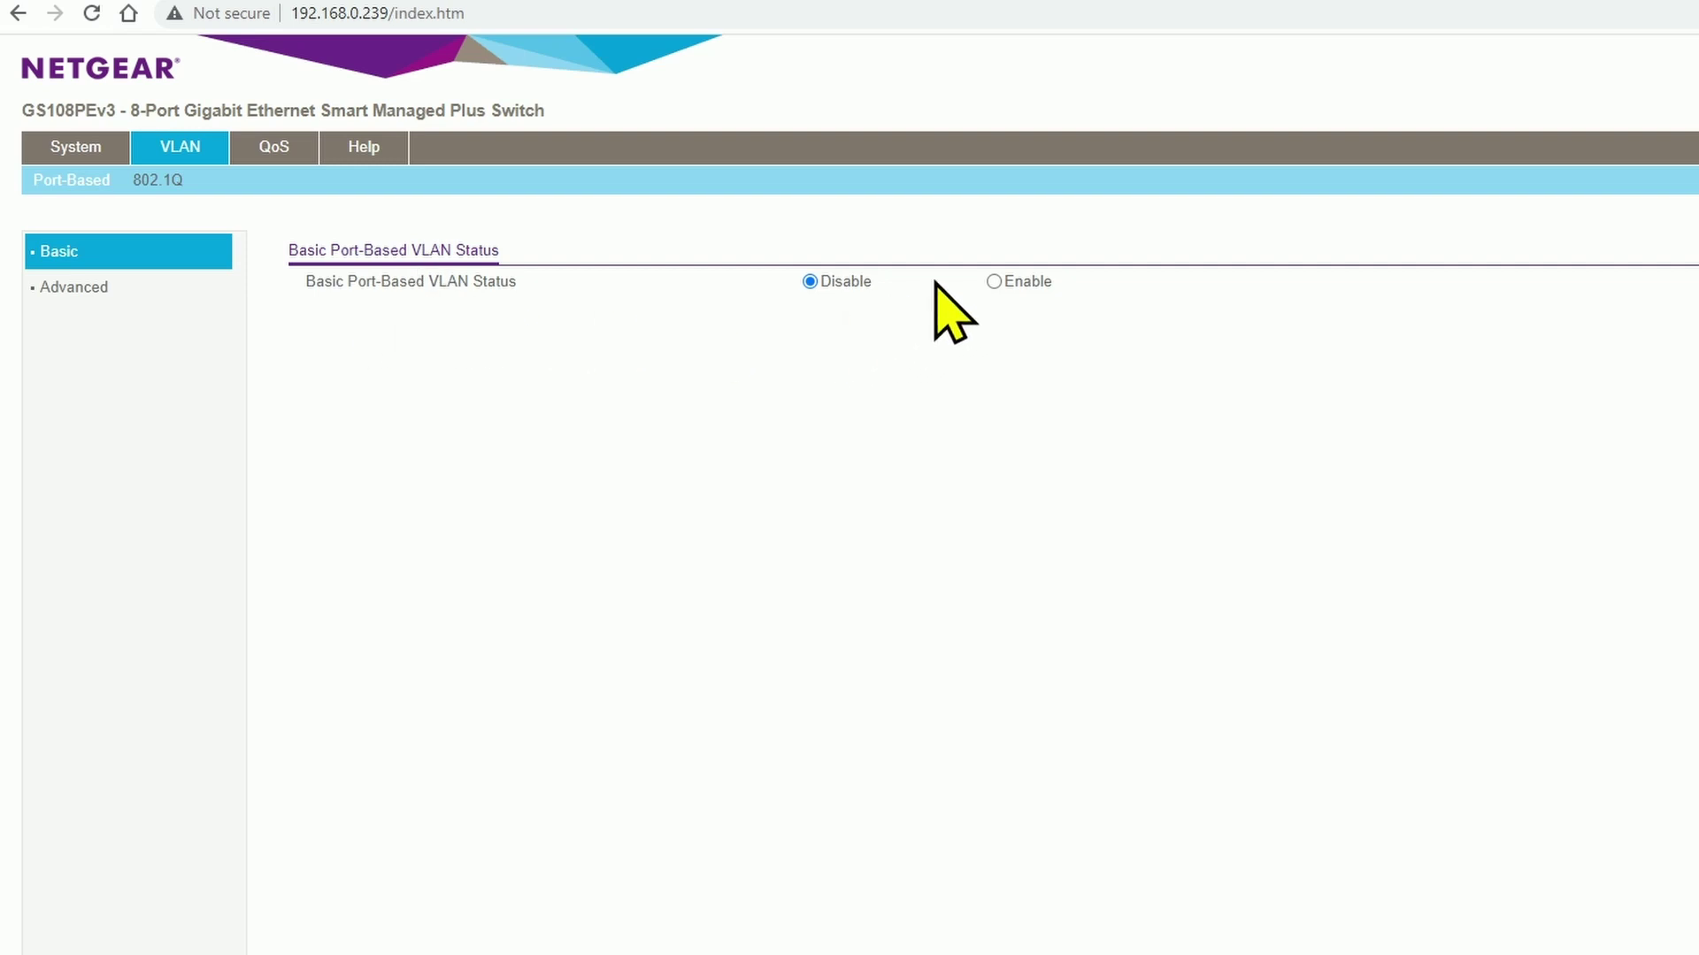
left_click(64, 292)
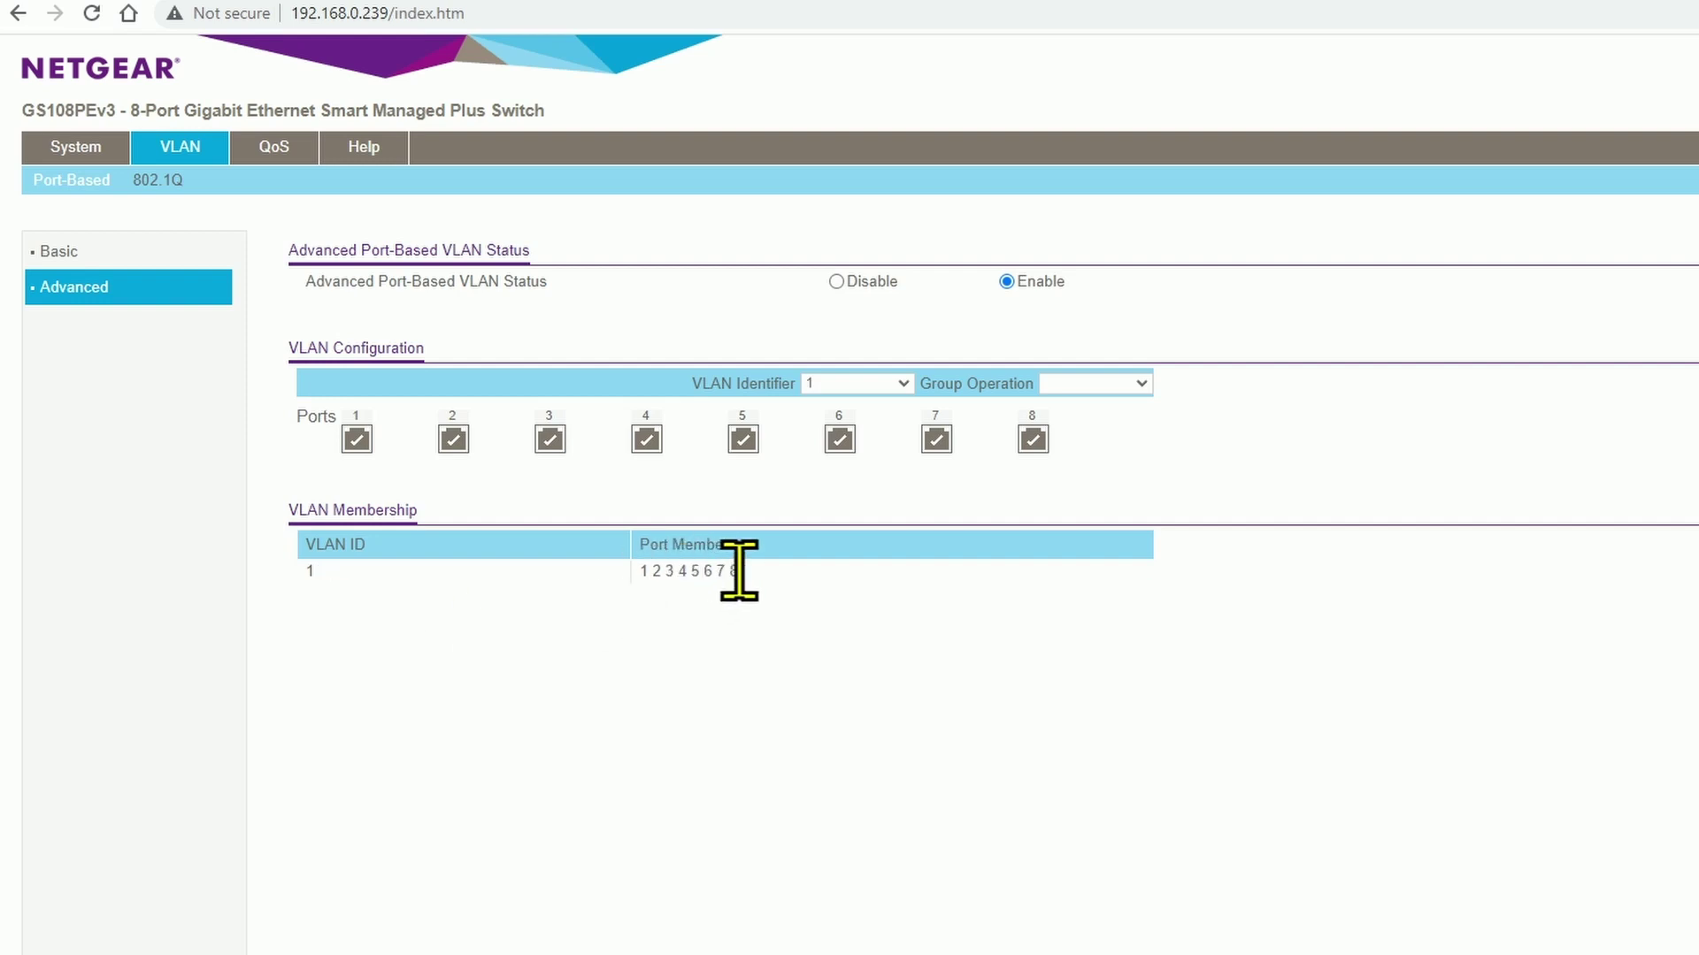
left_click(900, 383)
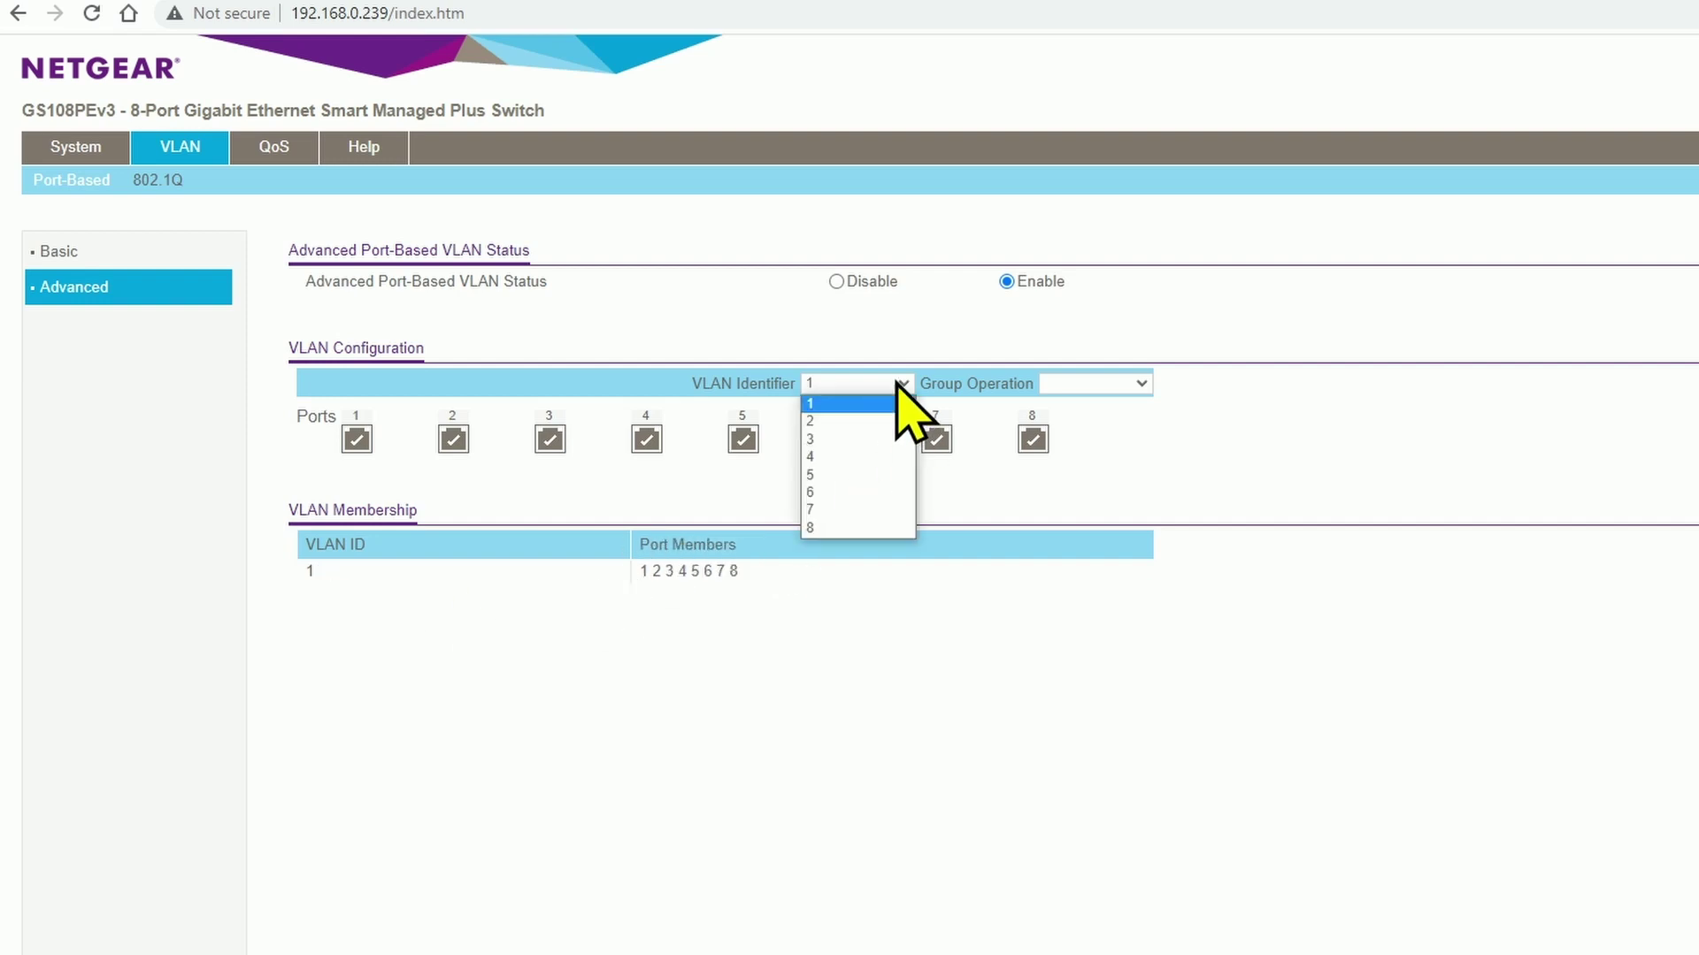
left_click(784, 603)
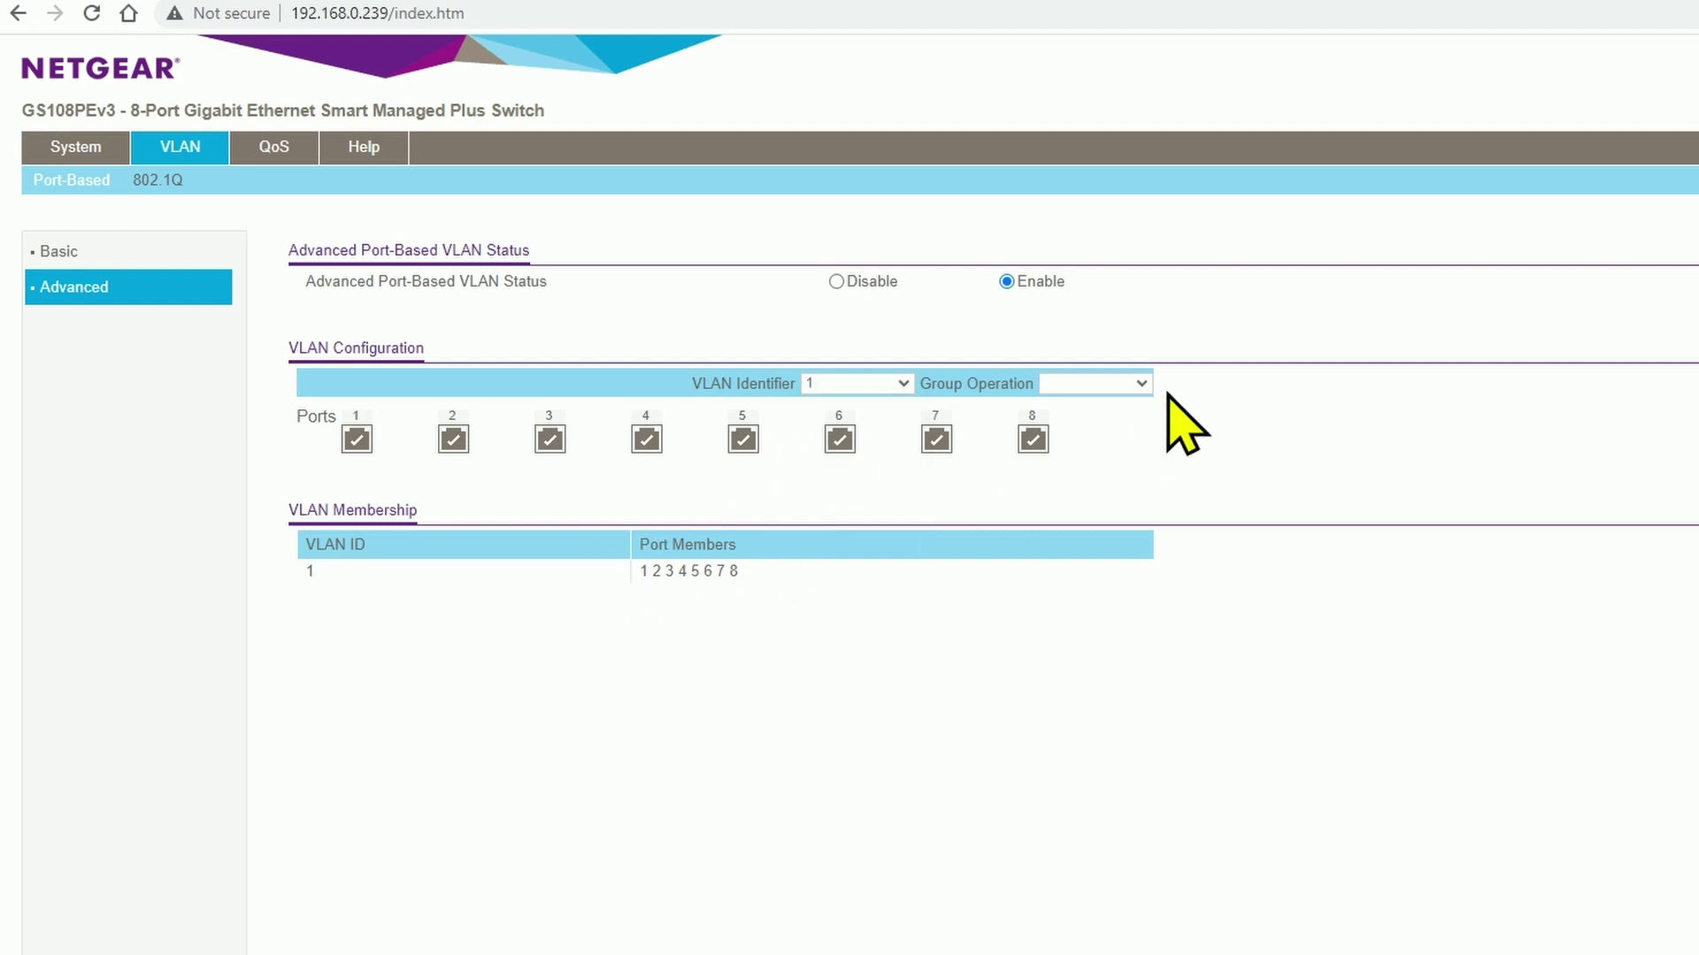
left_click(1139, 384)
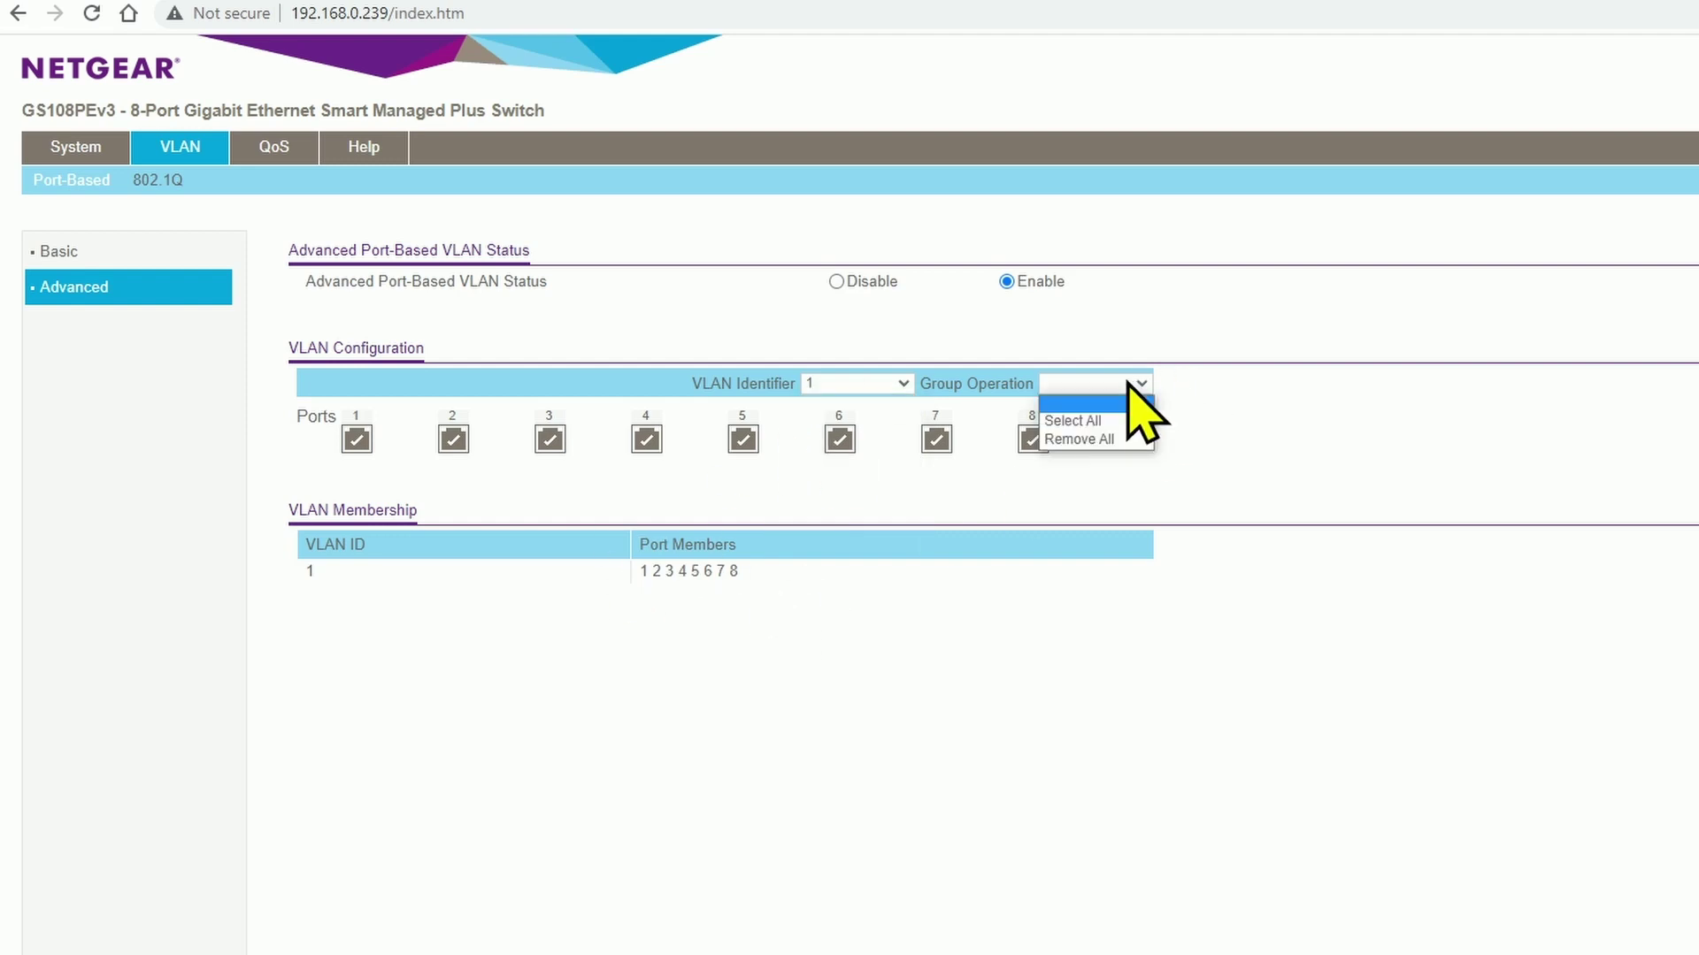
left_click(1104, 721)
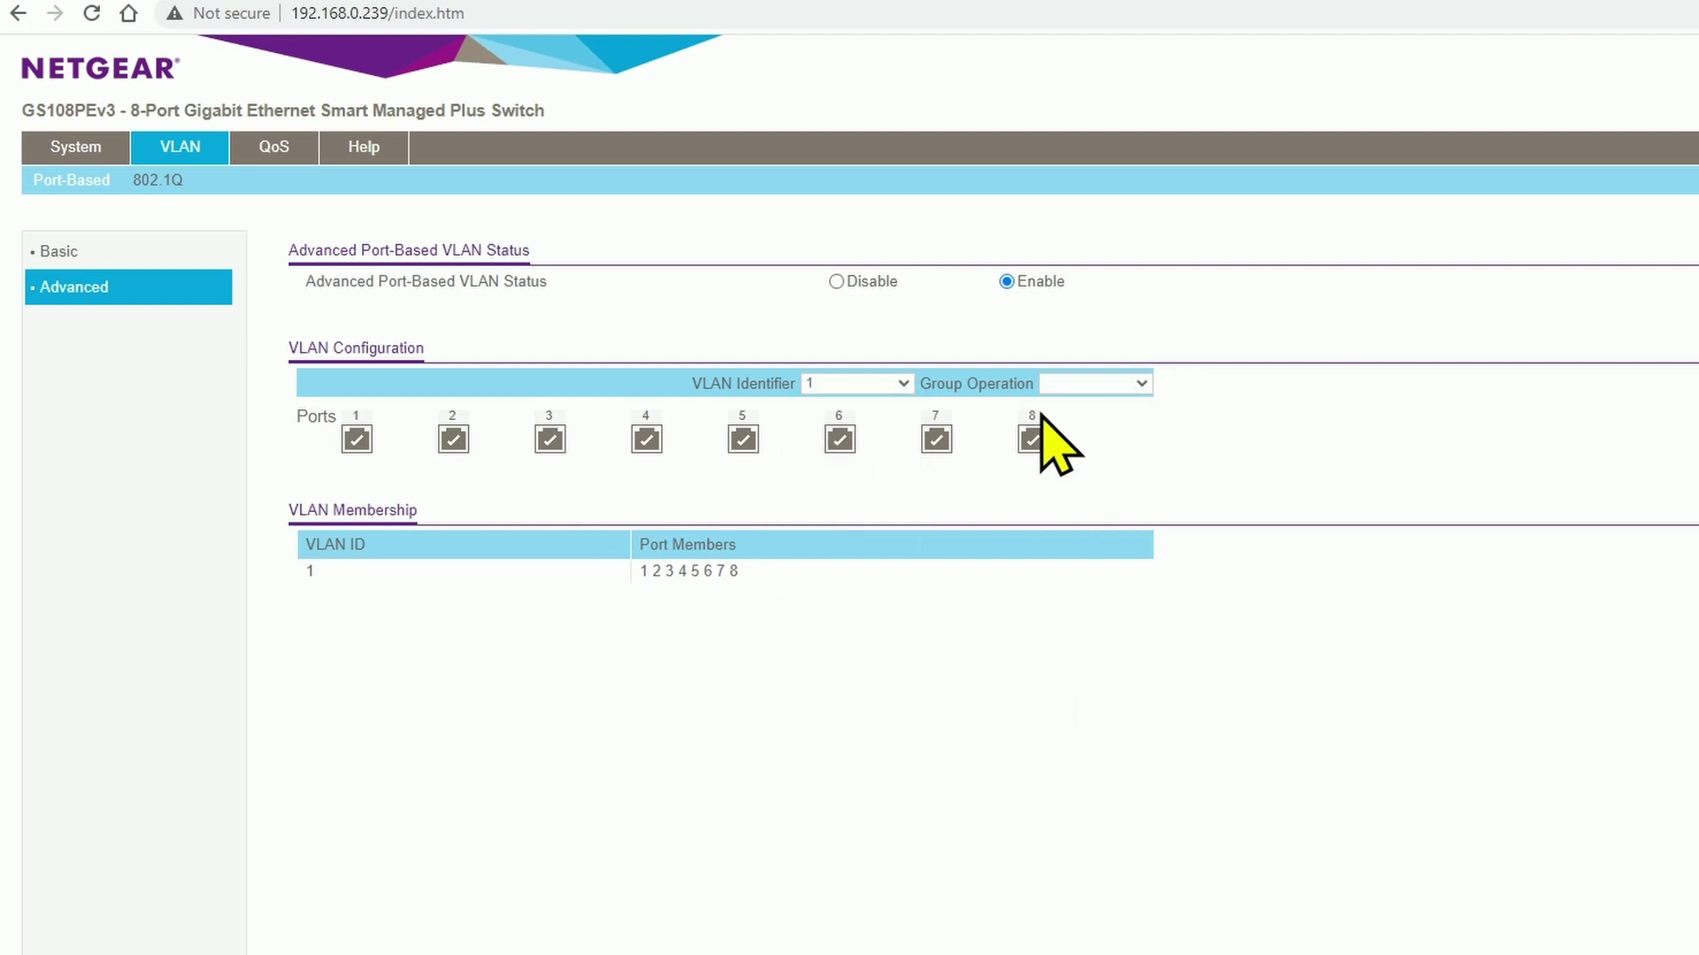
View the advanced 802.1Q VLAN status, then bring up the QoS Global Configuration page.
left_click(162, 181)
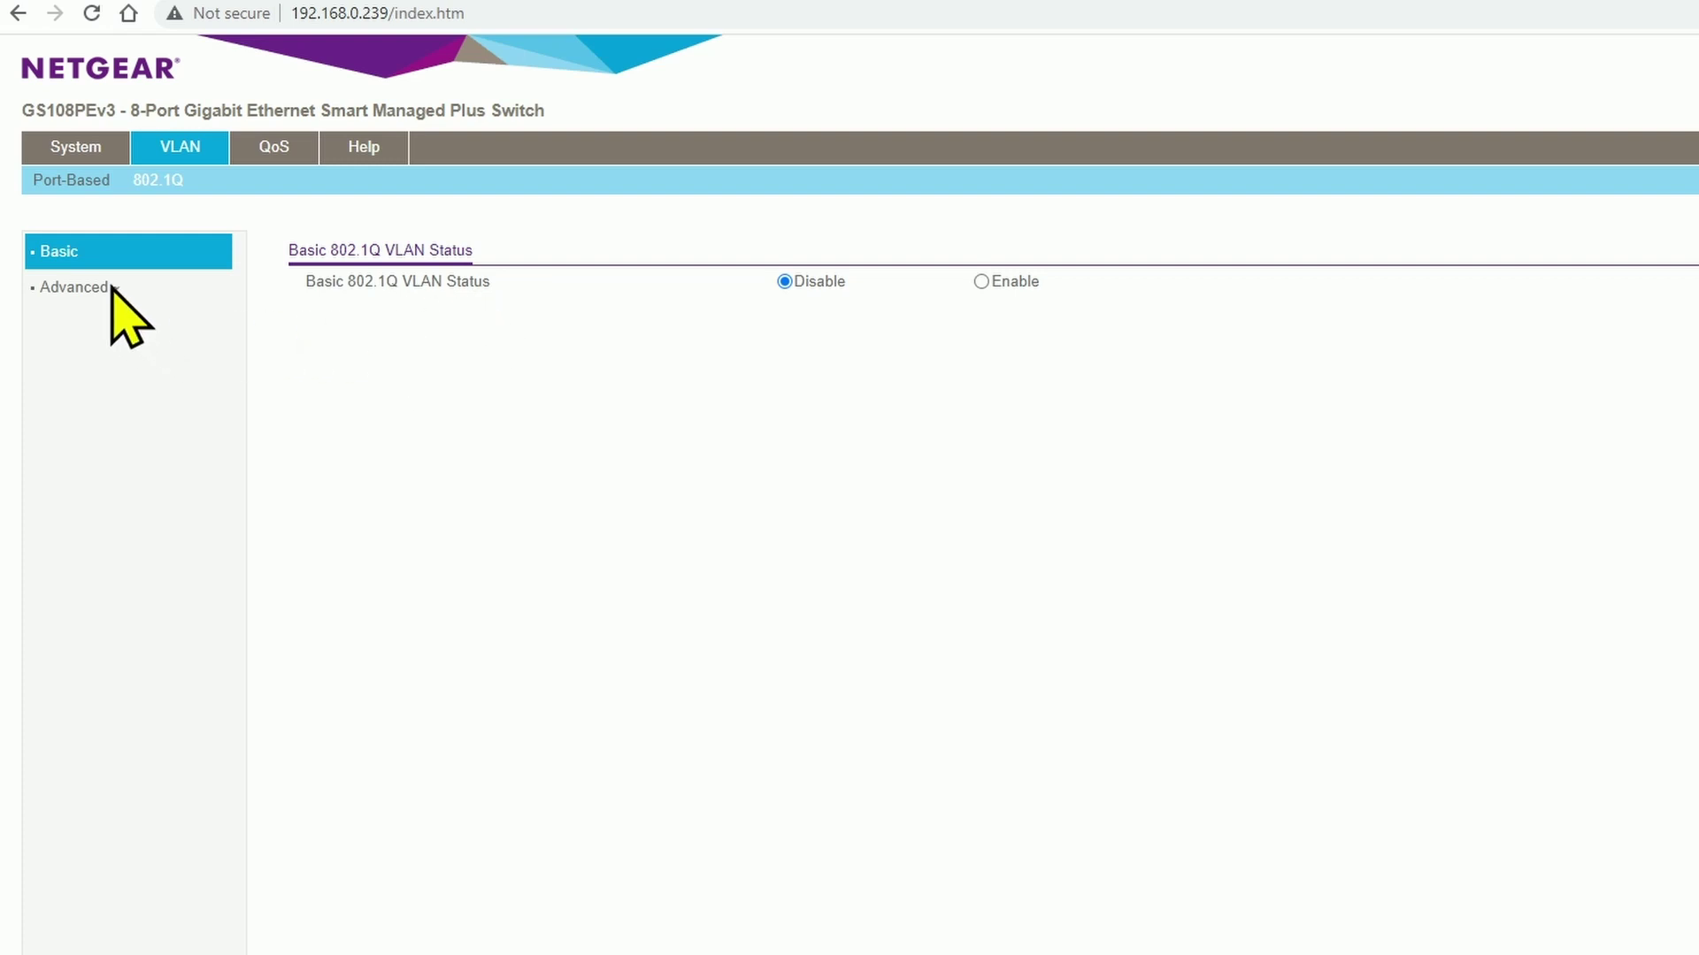
left_click(84, 288)
left_click(107, 324)
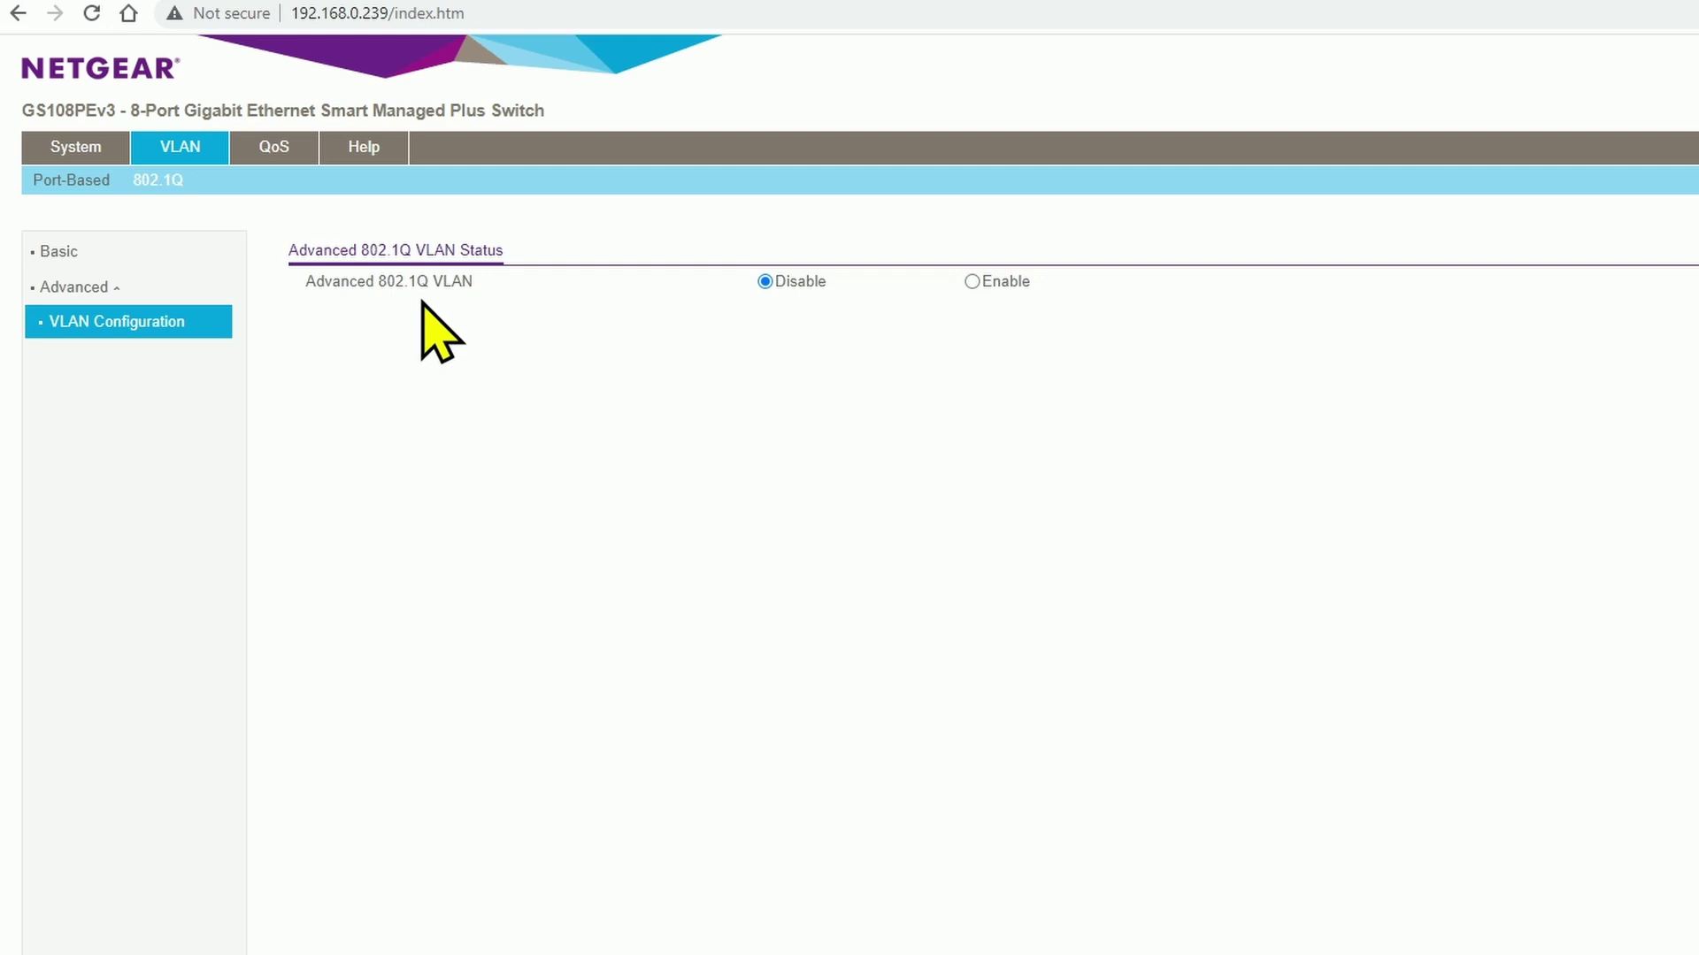
left_click(273, 148)
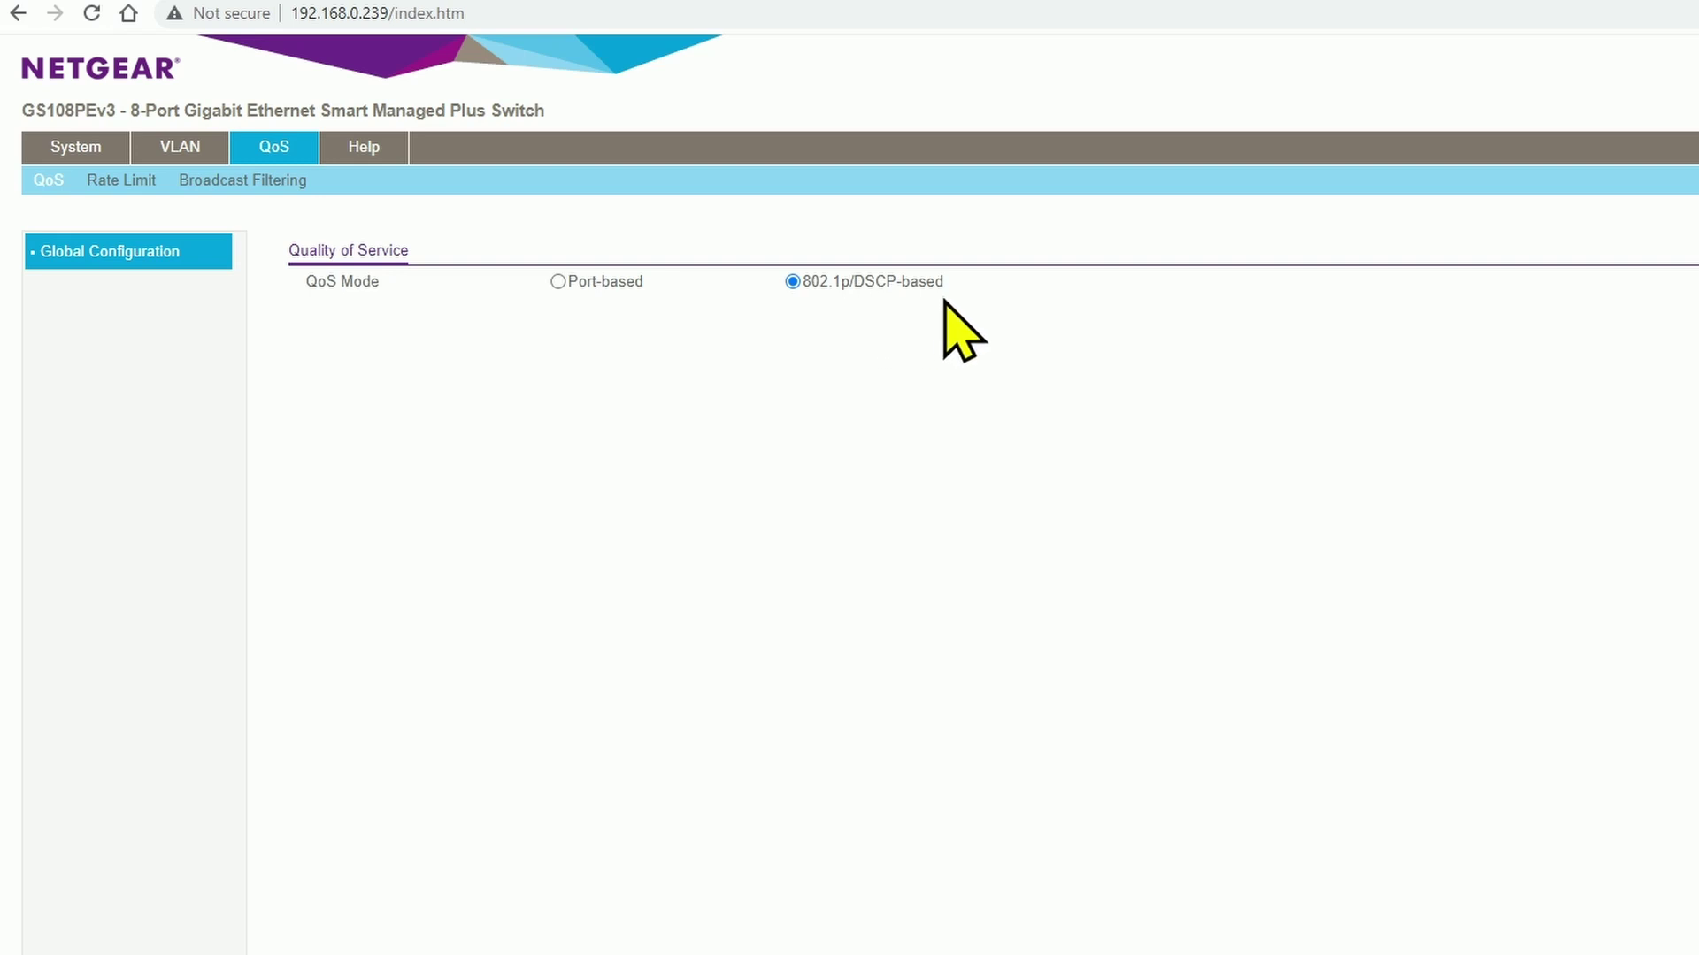
Check port 1's ingress rate limit, keeping No Limit, then view Broadcast Filtering.
left_click(132, 199)
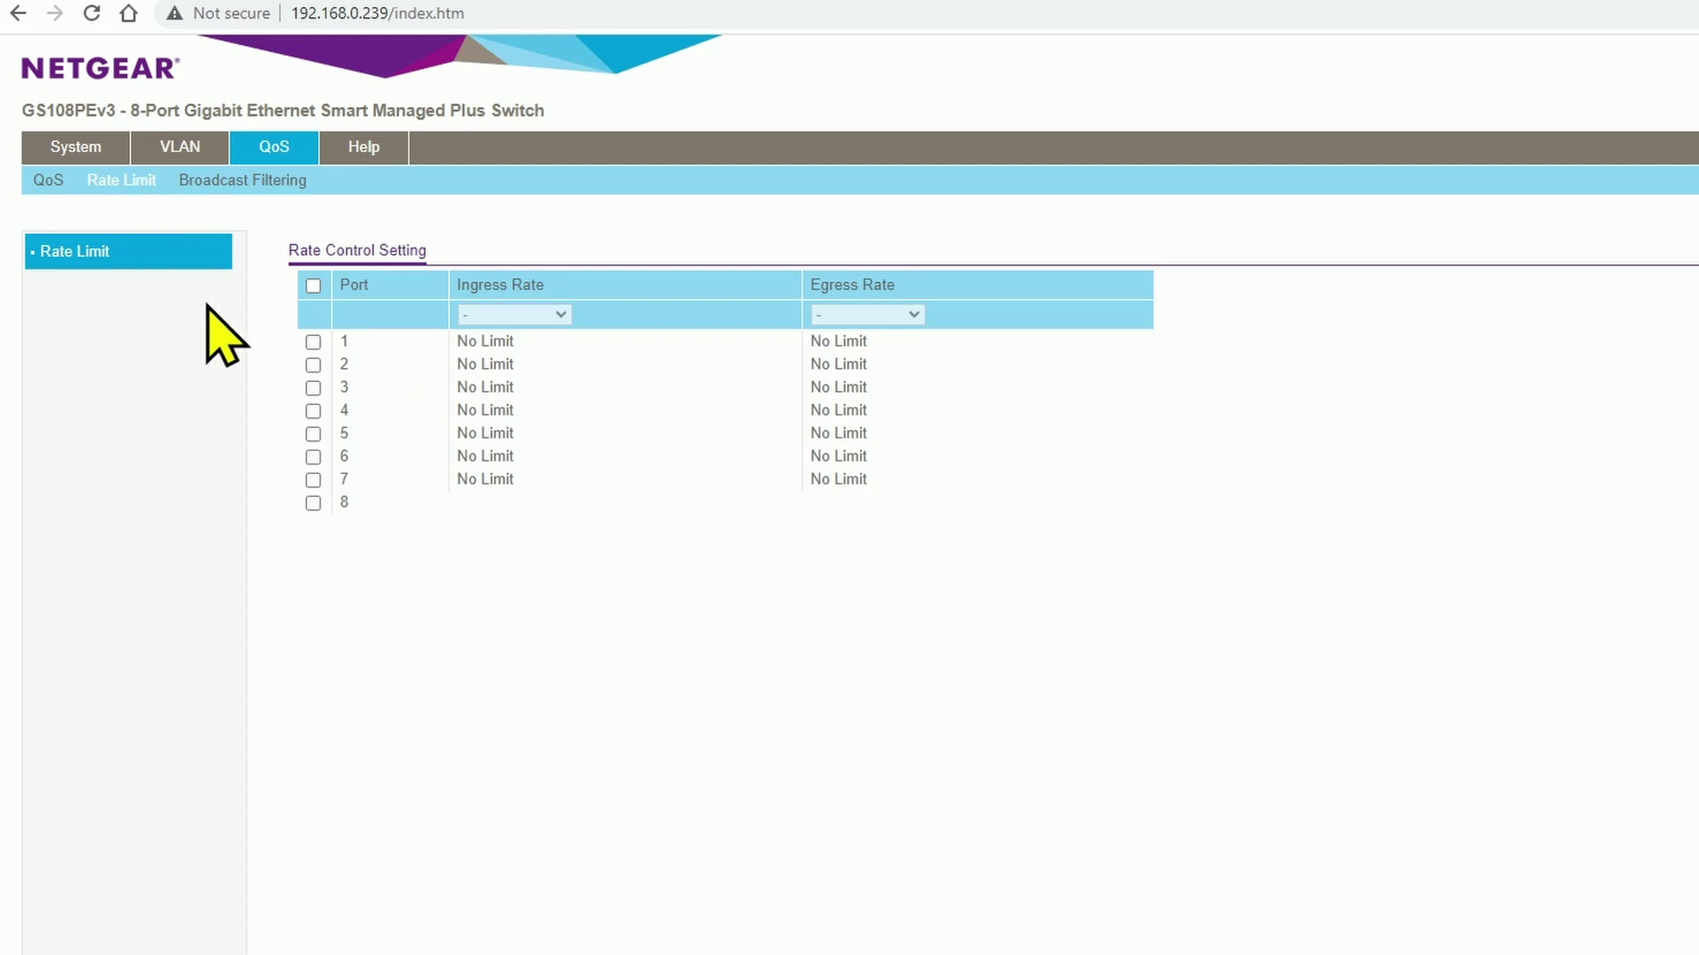
left_click(313, 342)
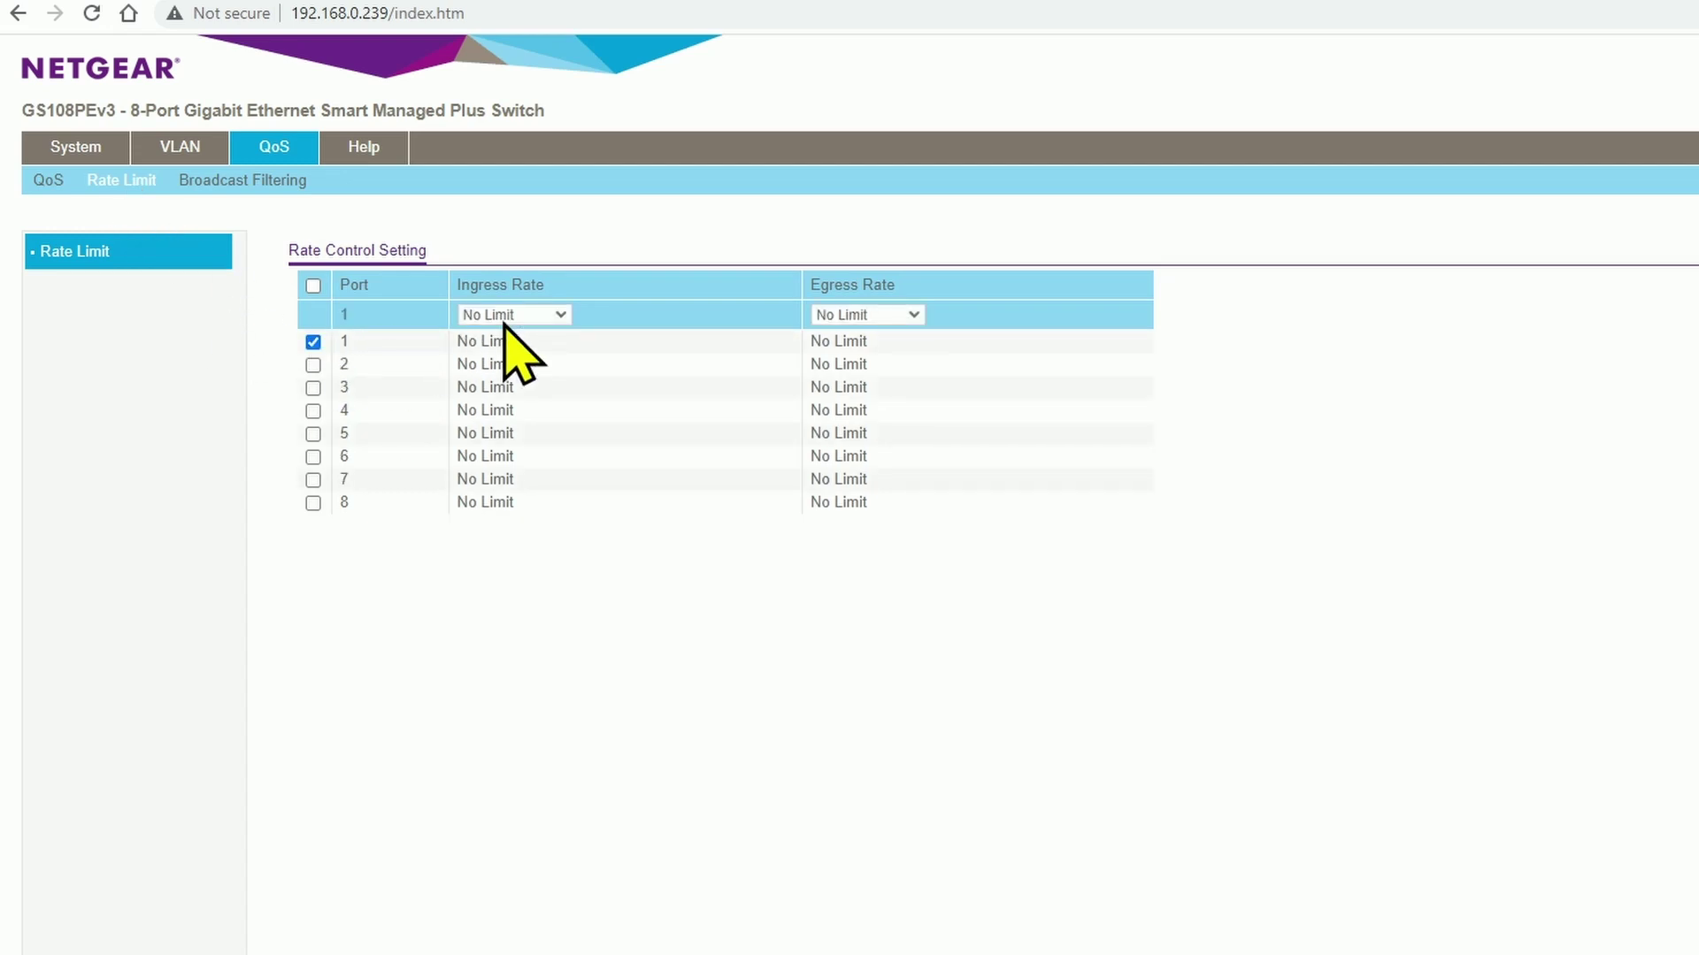
left_click(513, 315)
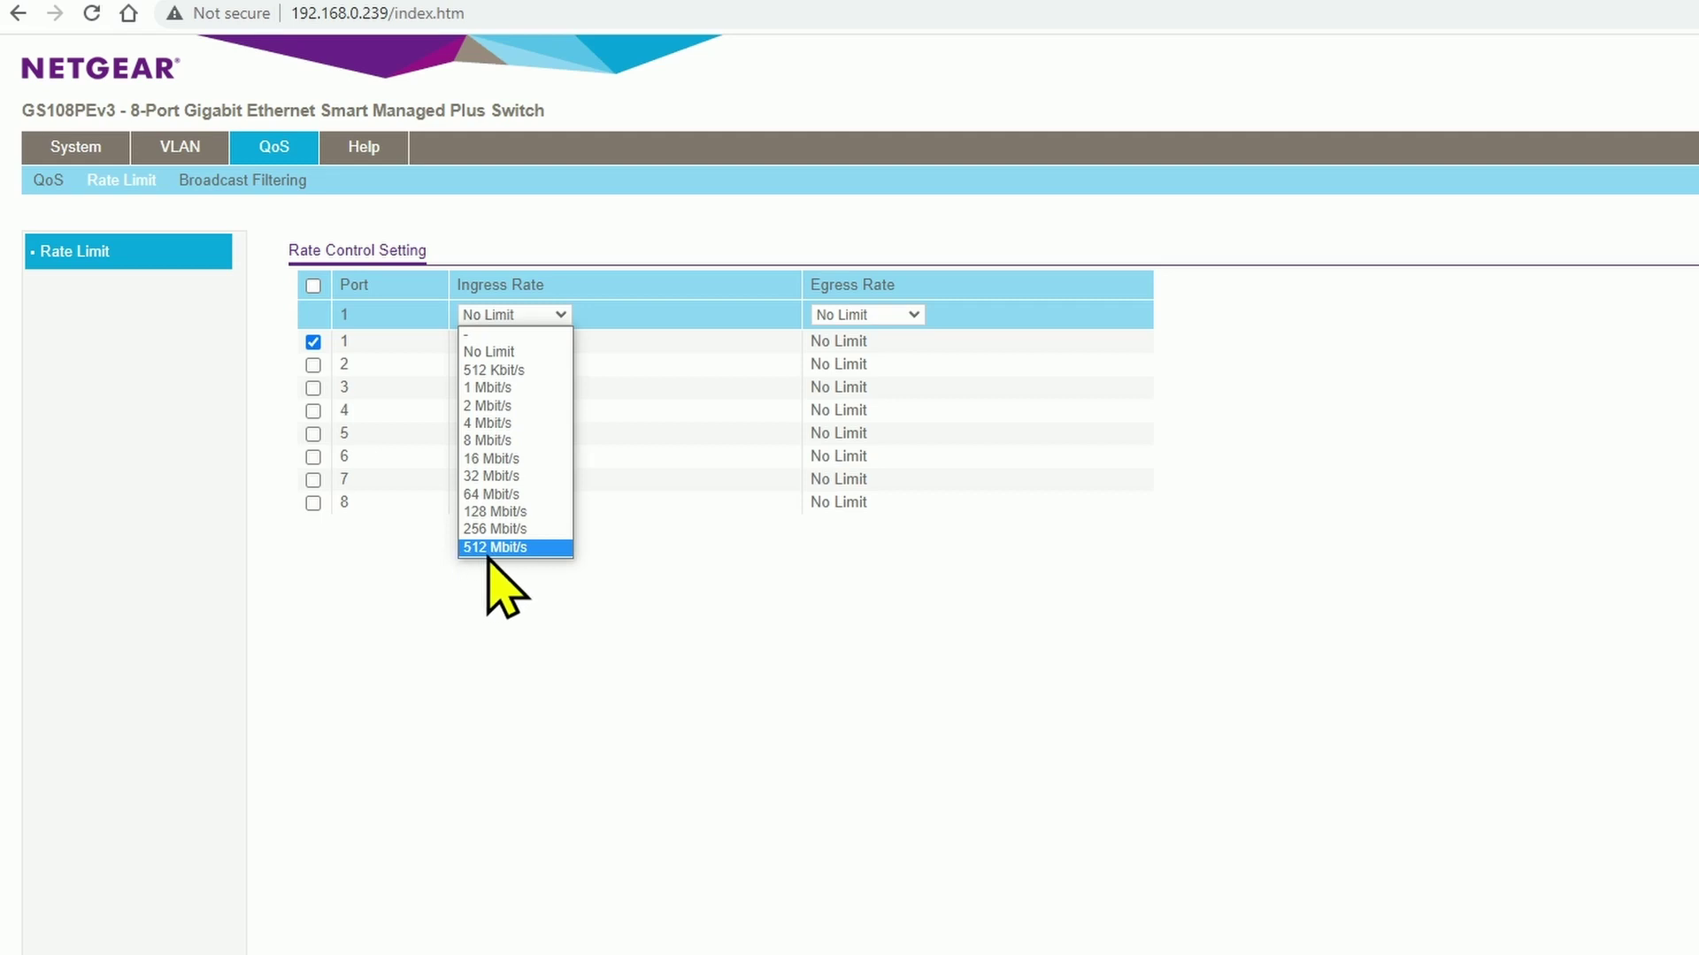
left_click(633, 601)
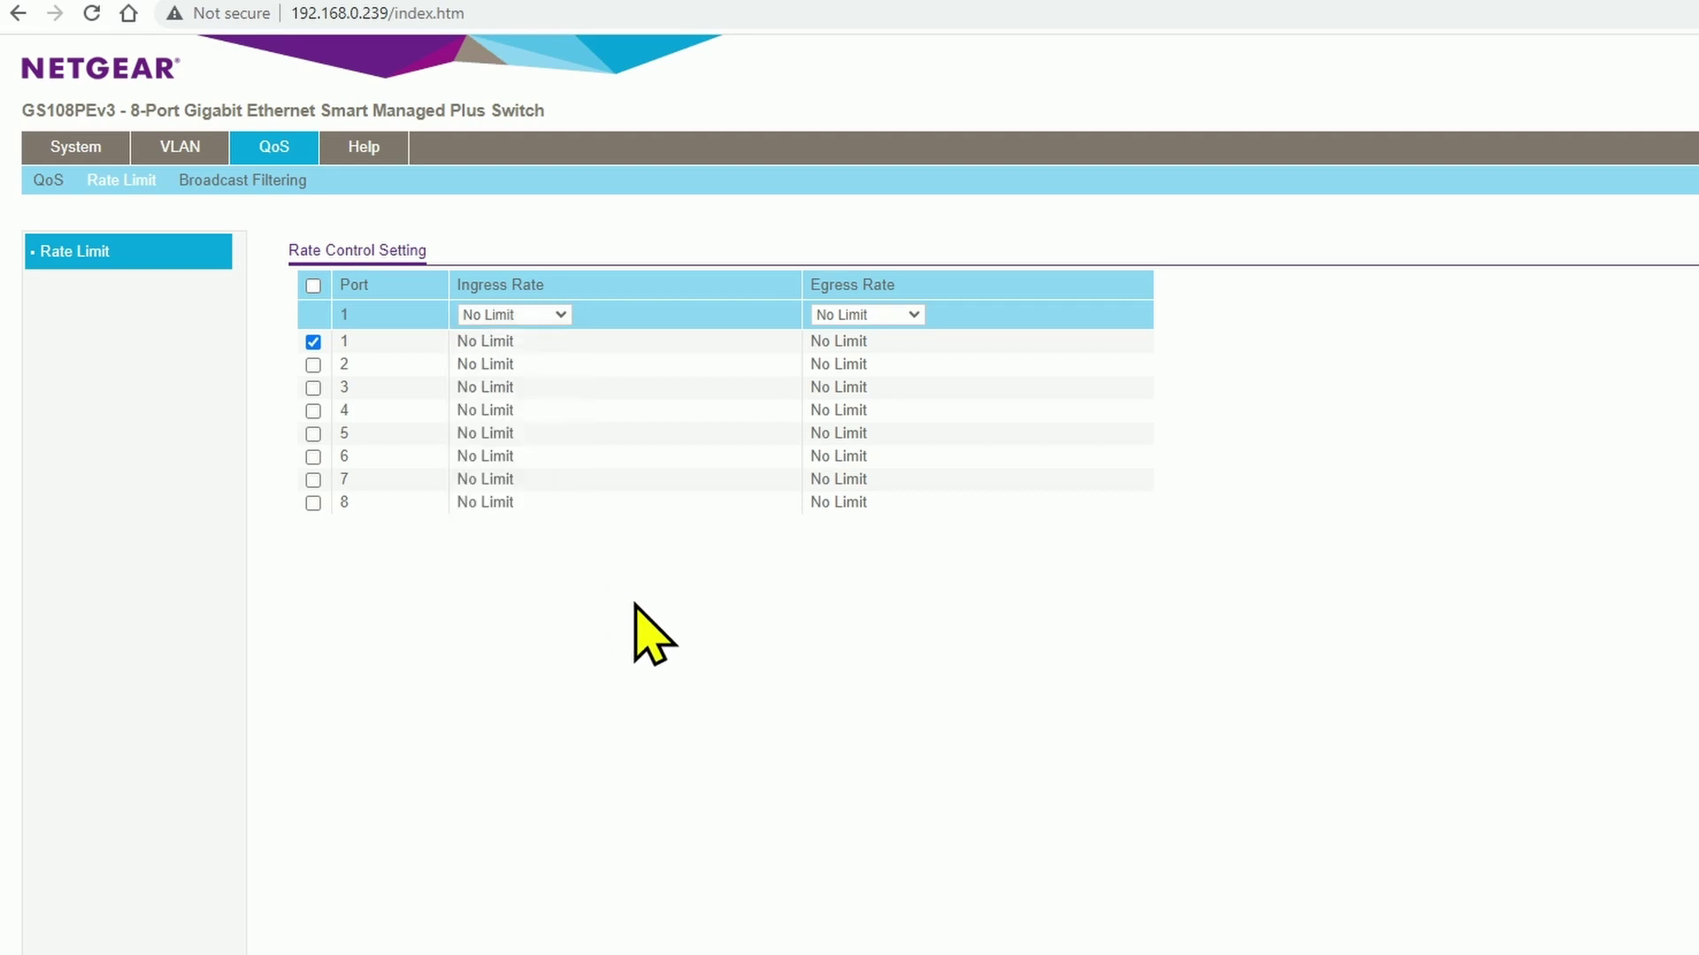
left_click(313, 344)
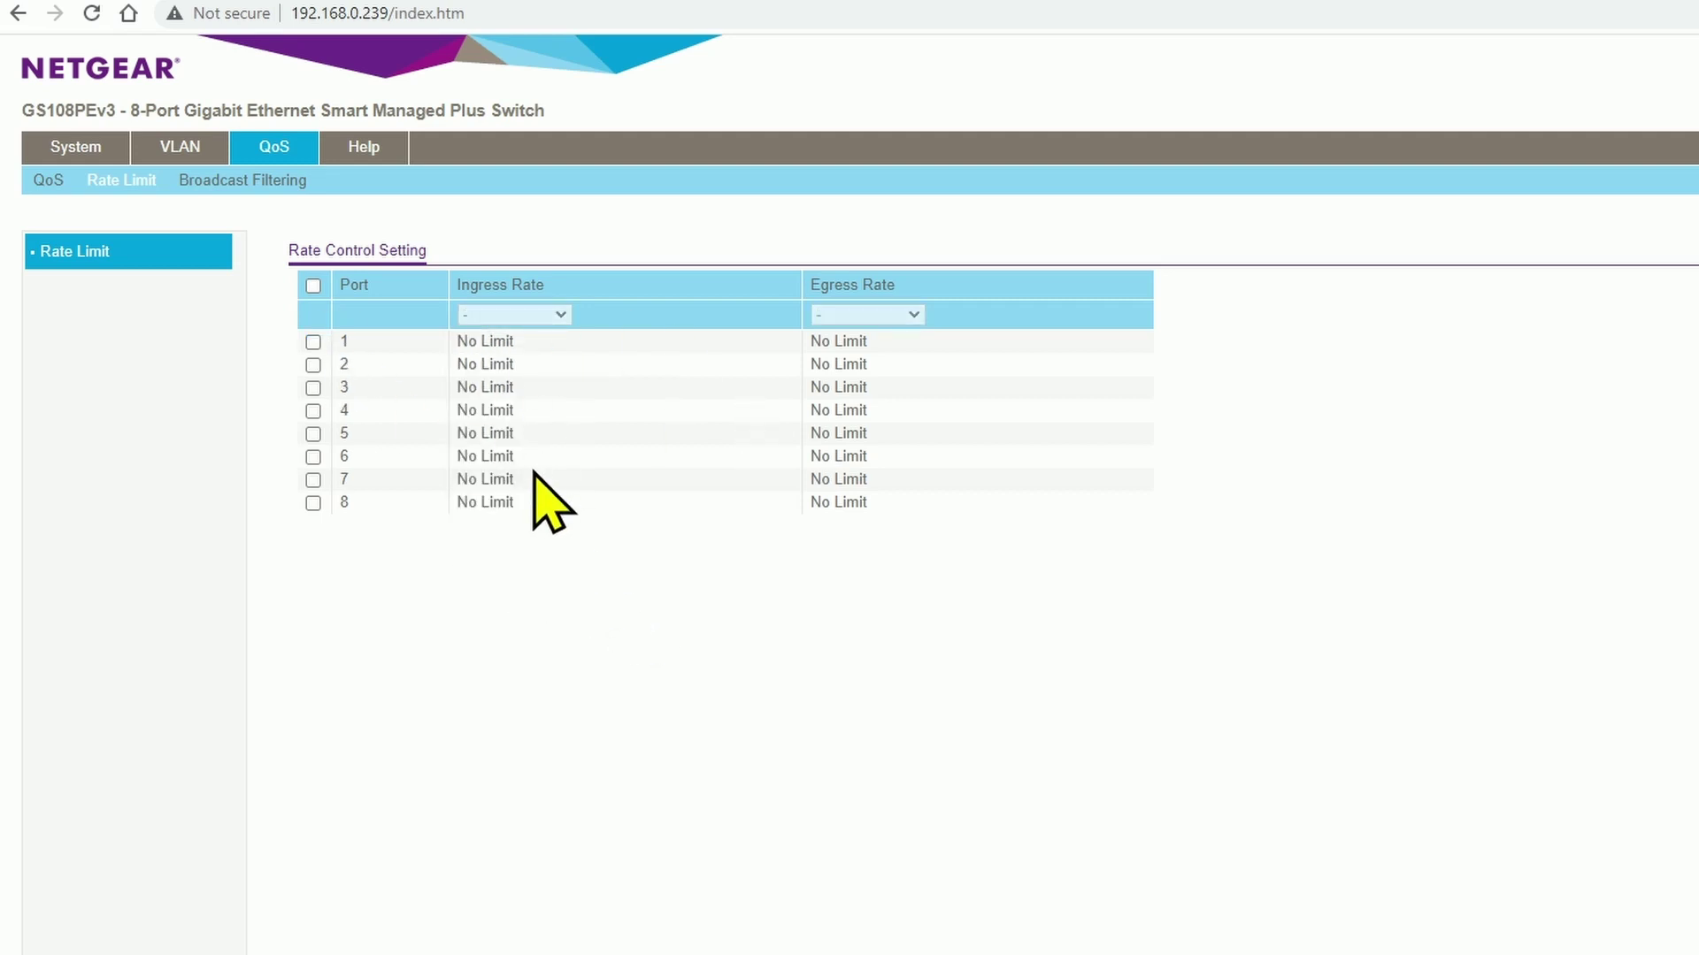
left_click(217, 180)
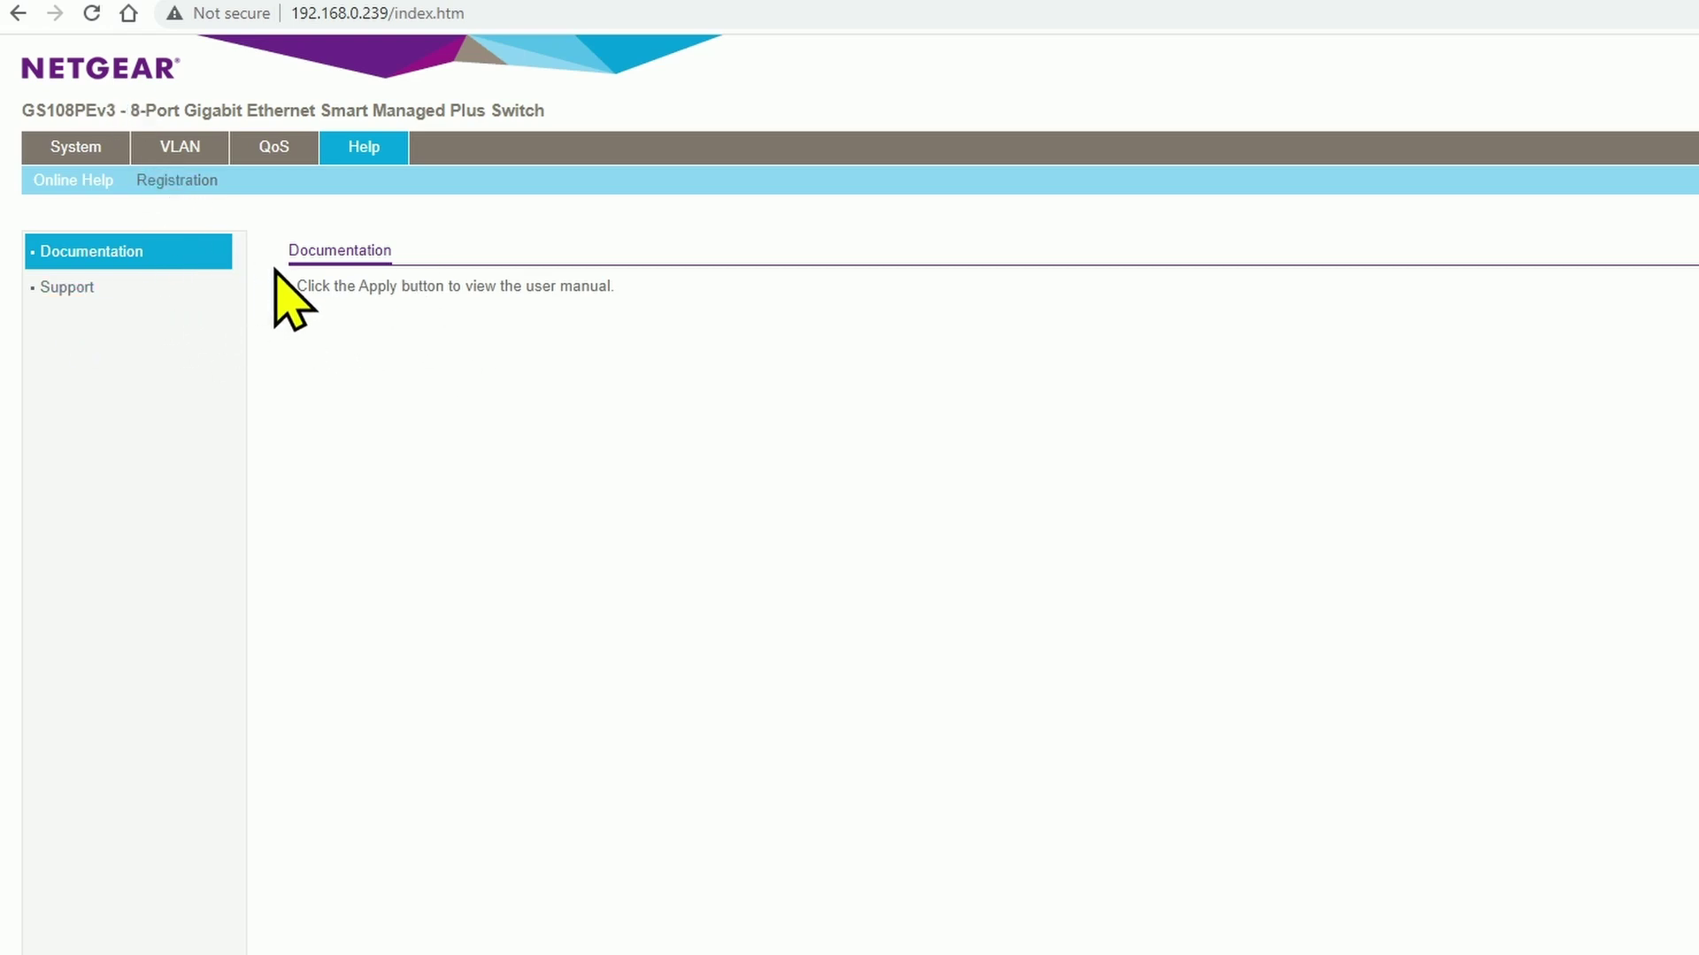
left_click(69, 288)
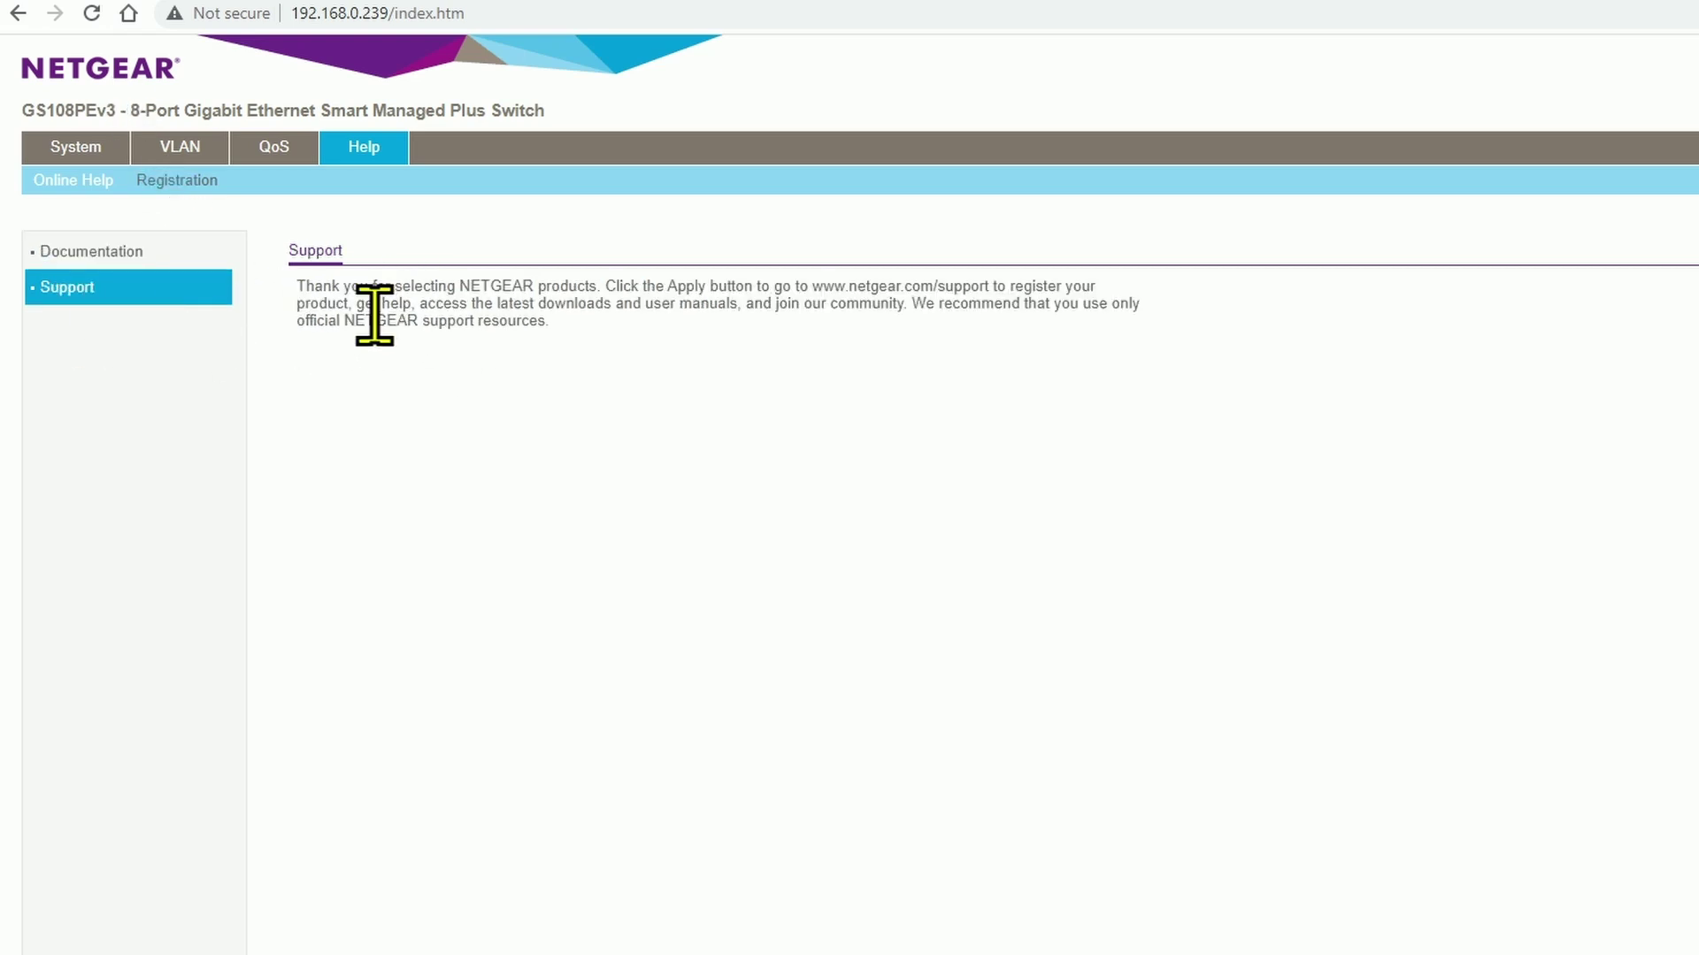